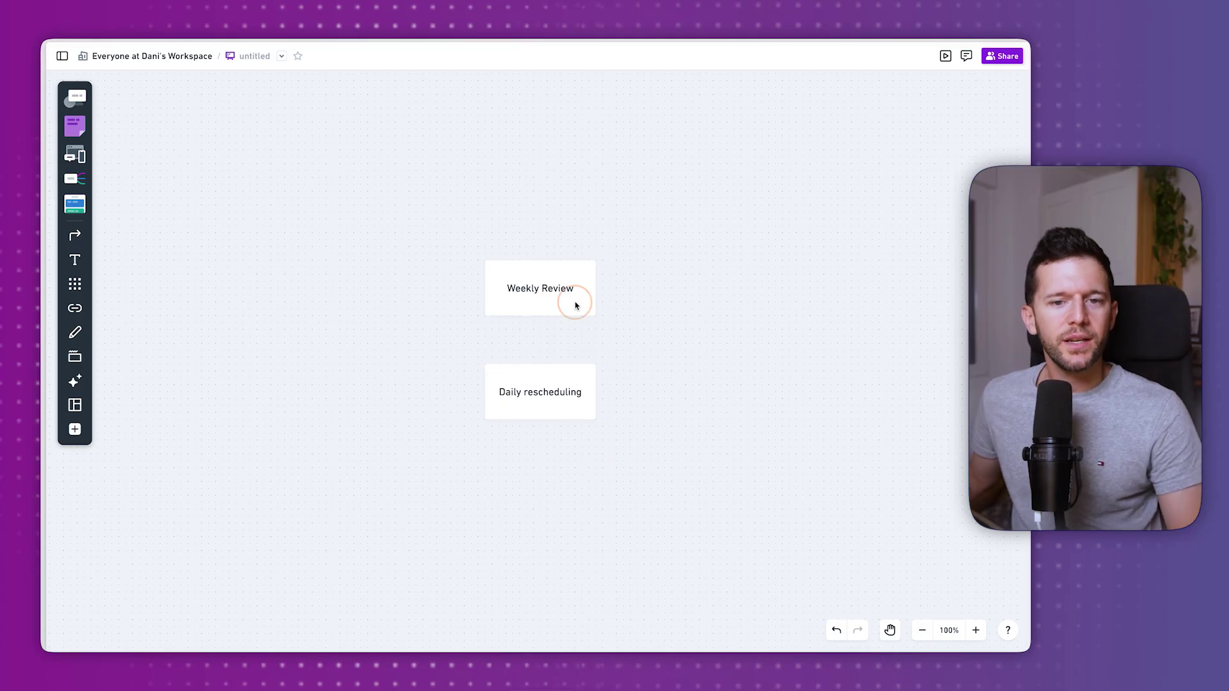
Move the Weekly Review box slightly upward, keeping it aligned with the Daily rescheduling box.
click(575, 305)
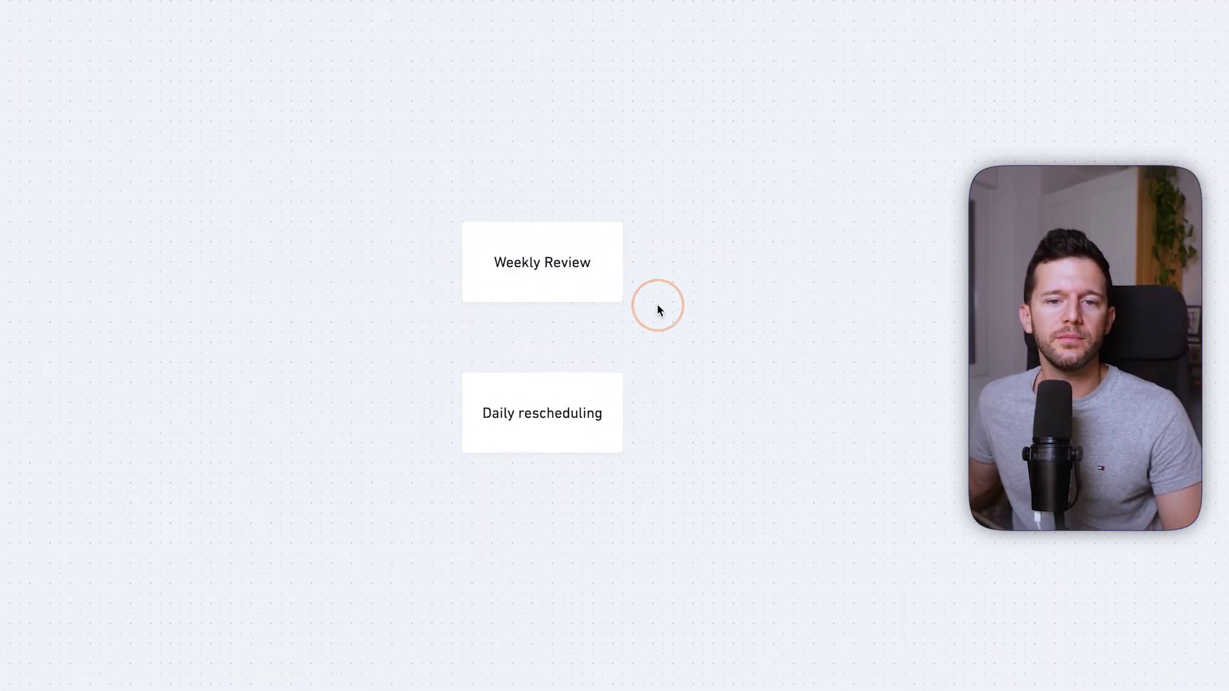
drag(584, 251, 554, 235)
click(730, 287)
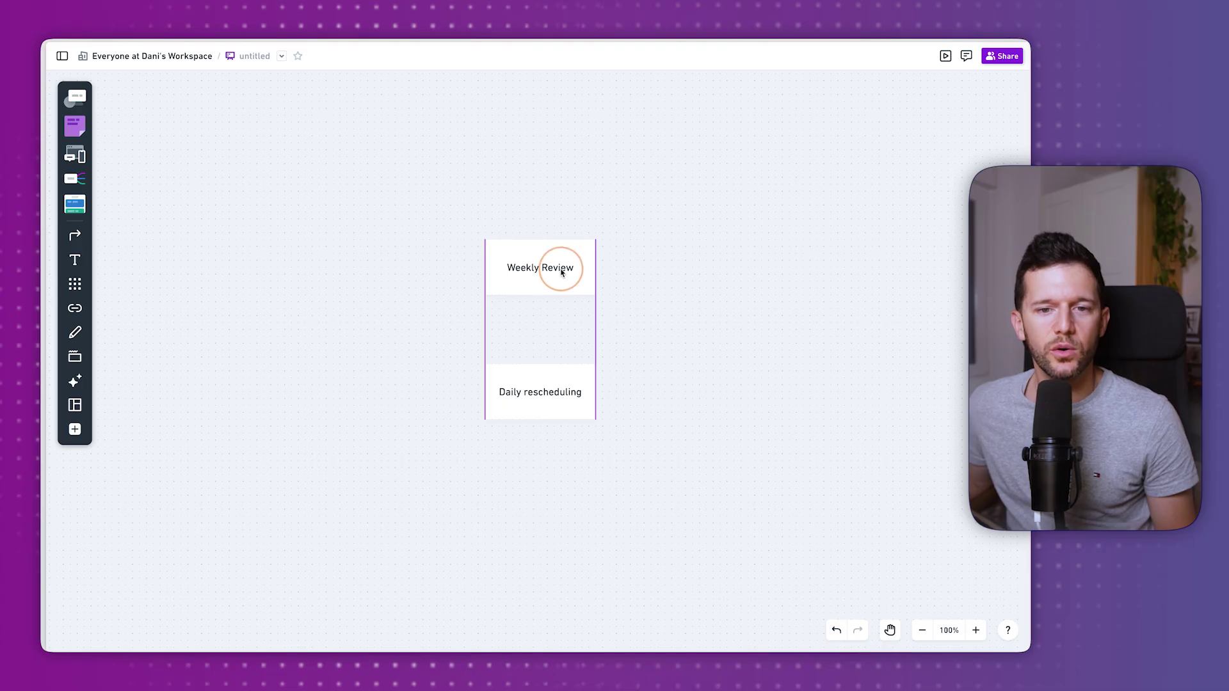
click(561, 272)
click(535, 389)
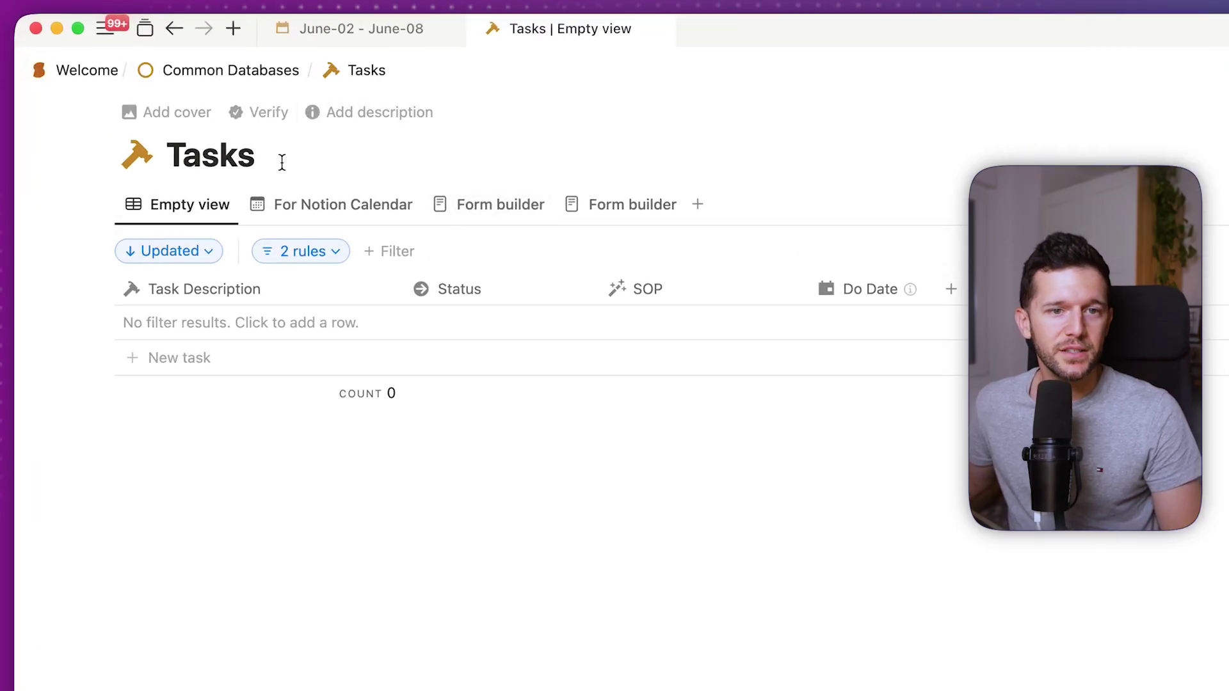
Open the Status property's settings in the Tasks database, check its status options, and close them.
click(466, 294)
click(477, 362)
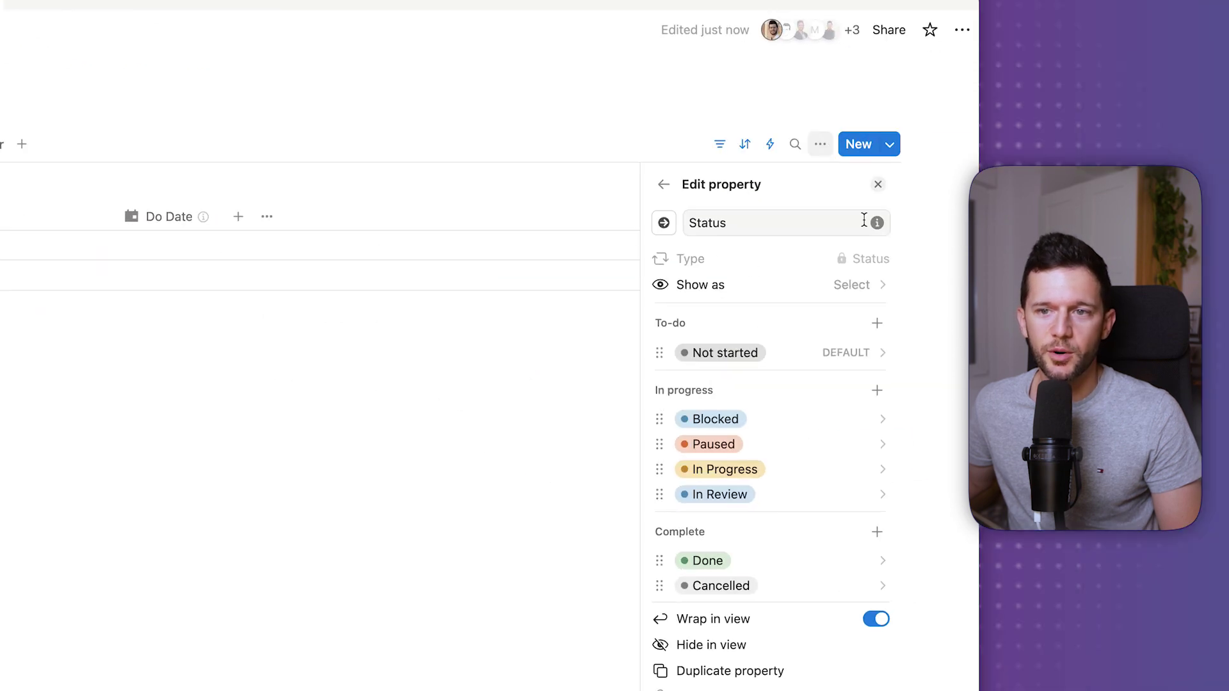
click(877, 185)
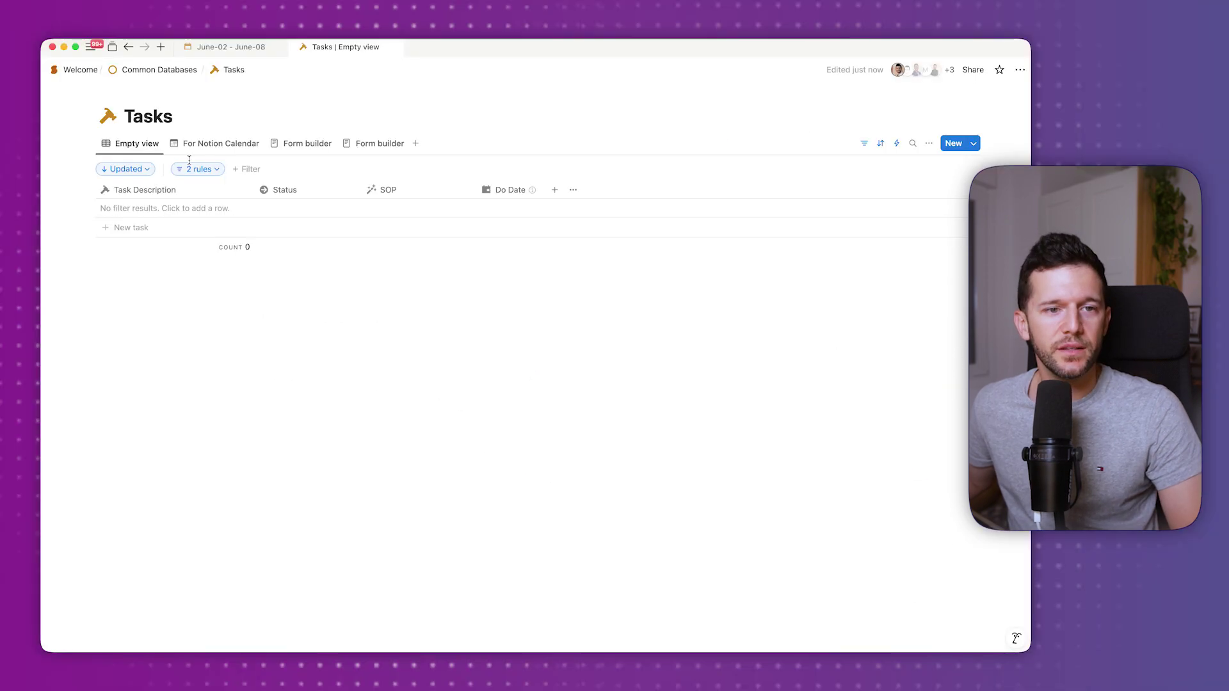
Switch the Tasks database to the For Notion Calendar view and open it in Notion Calendar.
click(213, 143)
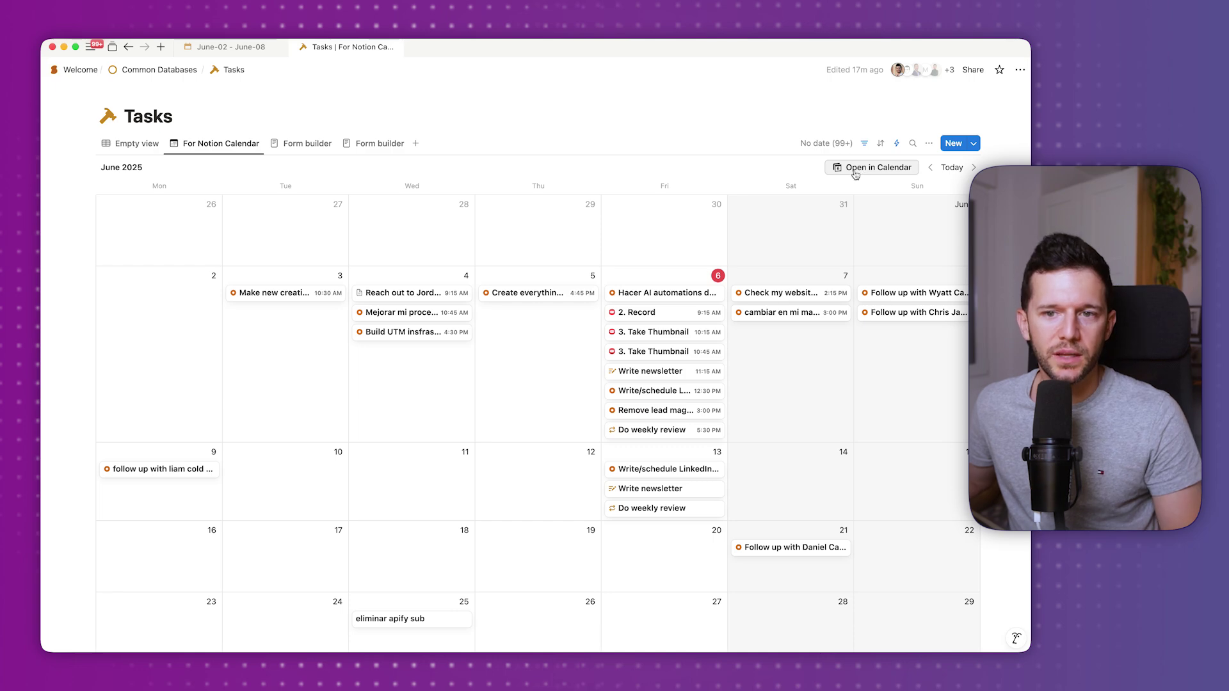
click(867, 168)
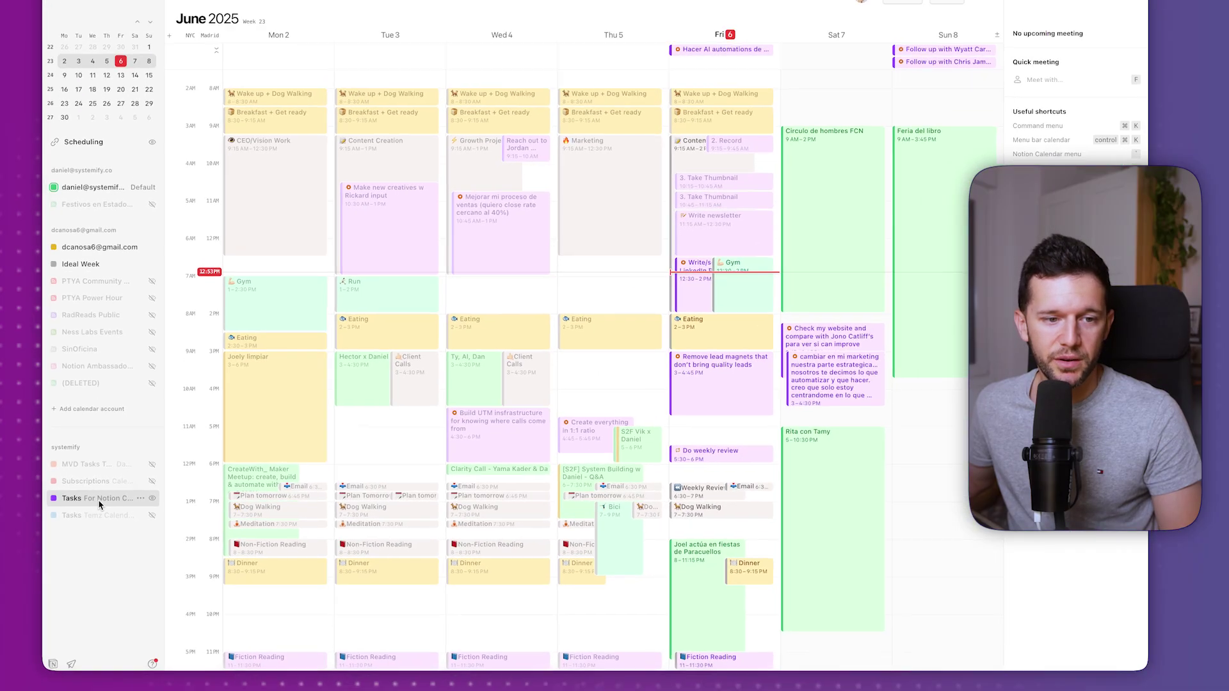
key(super+Tab)
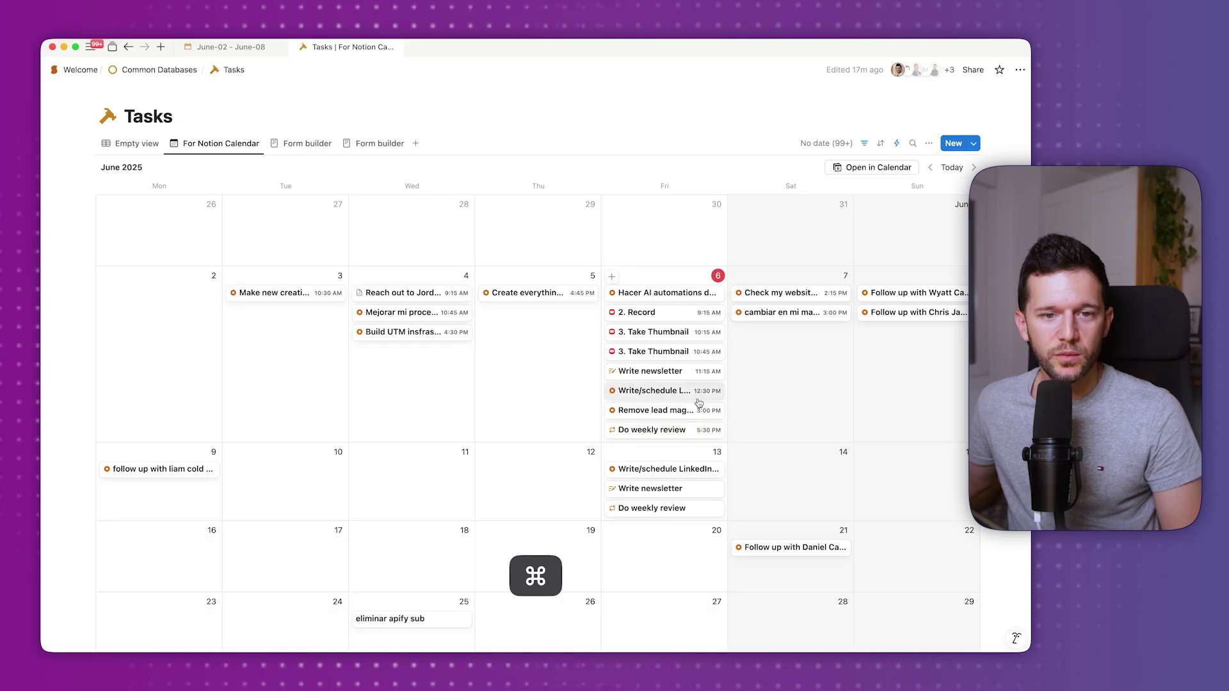
key(super+Tab)
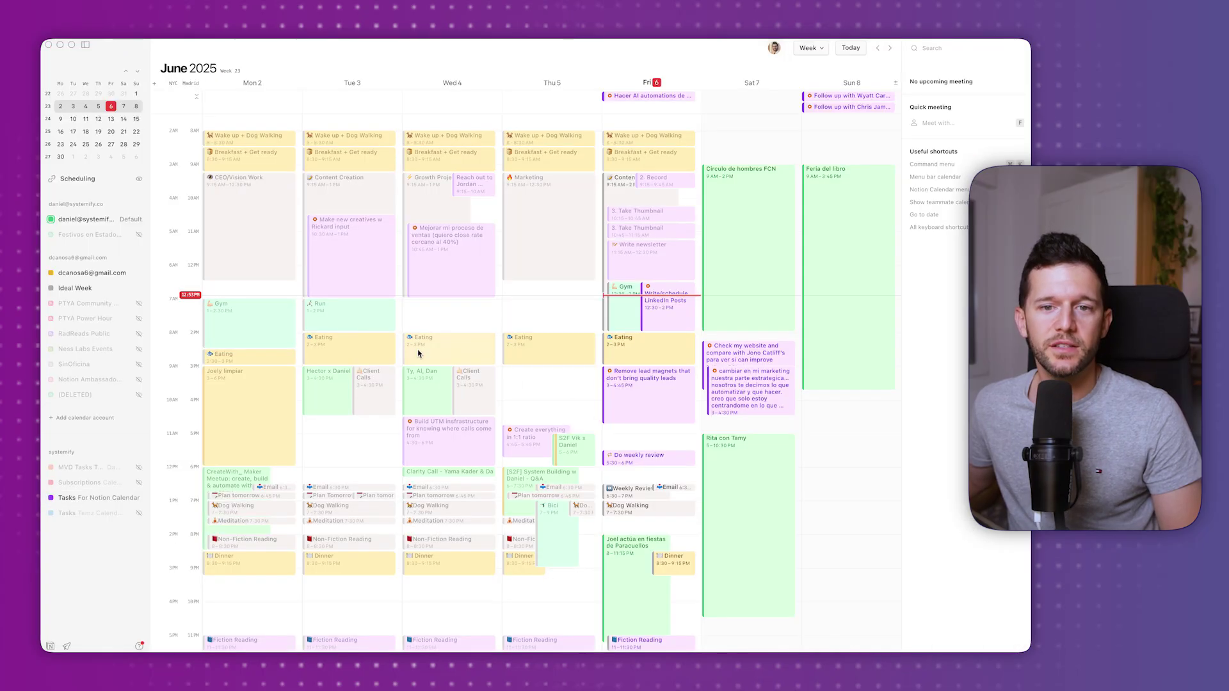
Examine the calls, personal routines and scheduled tasks in the calendar week of June 2 to 8.
click(238, 403)
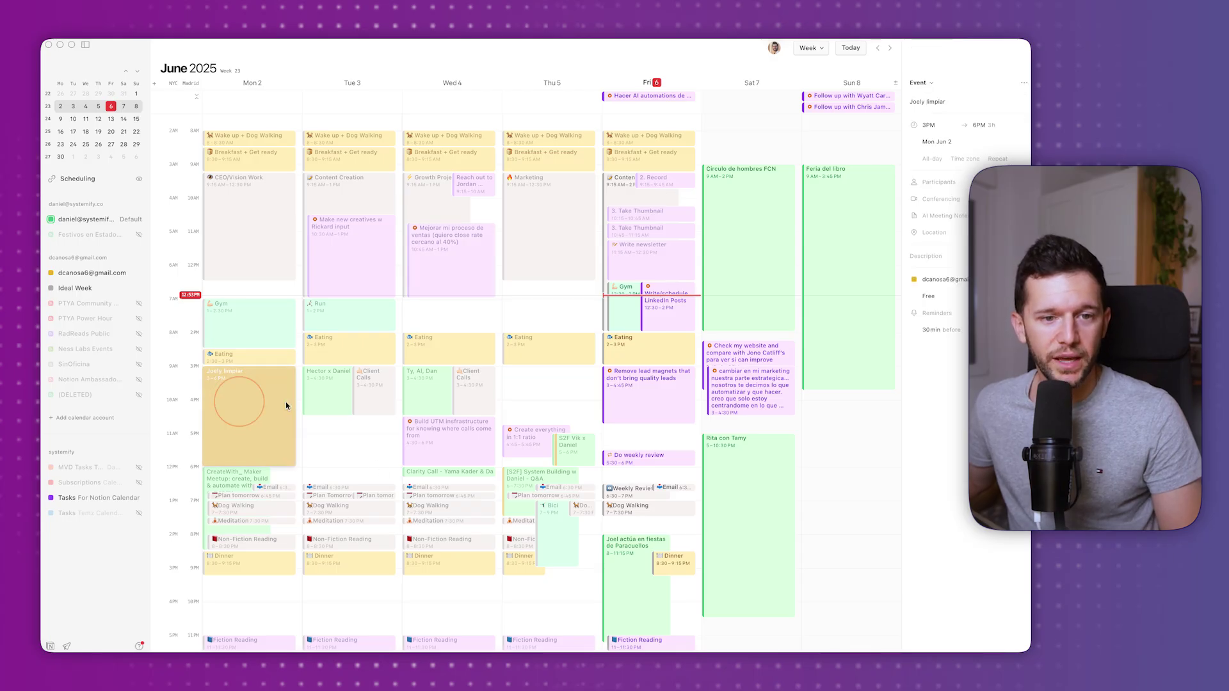
click(324, 390)
click(423, 385)
click(278, 341)
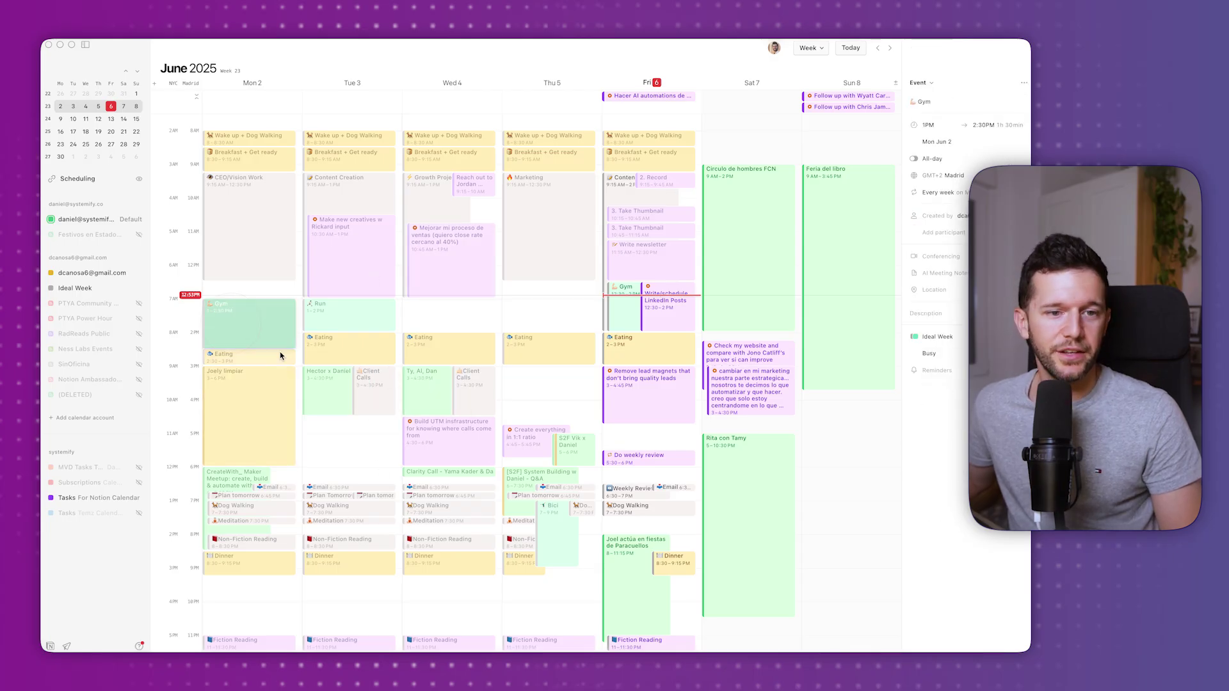
click(340, 344)
click(334, 285)
click(340, 310)
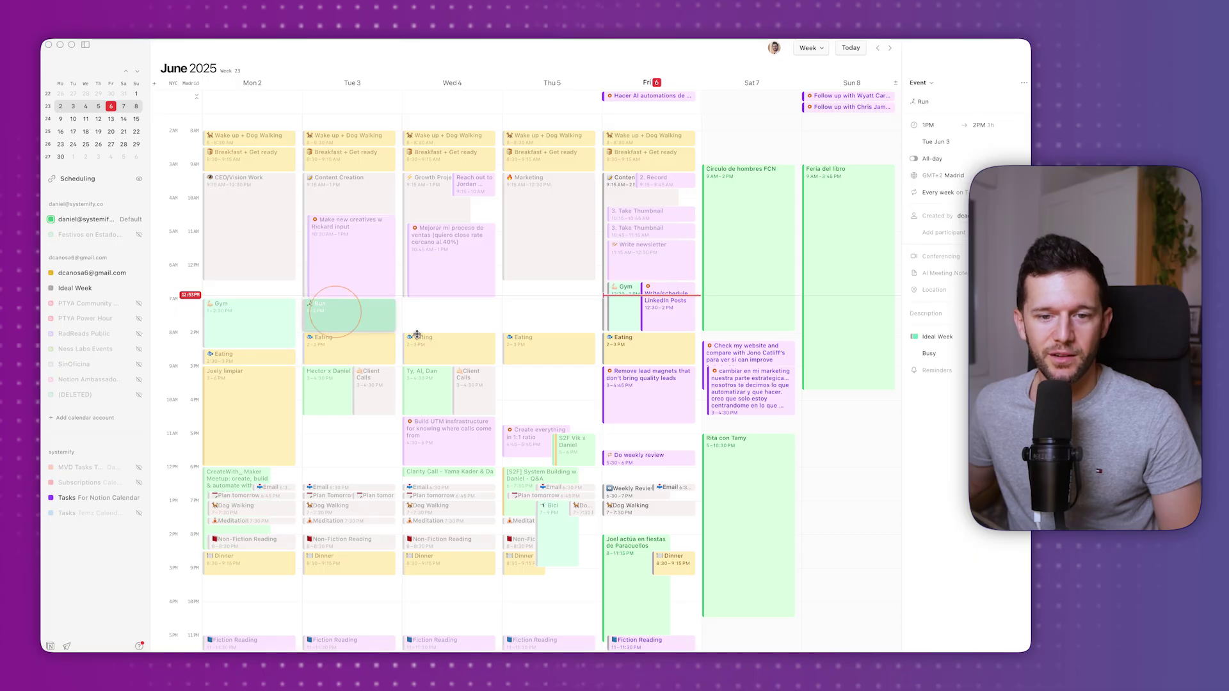
click(550, 520)
click(420, 337)
click(368, 263)
click(467, 272)
click(467, 186)
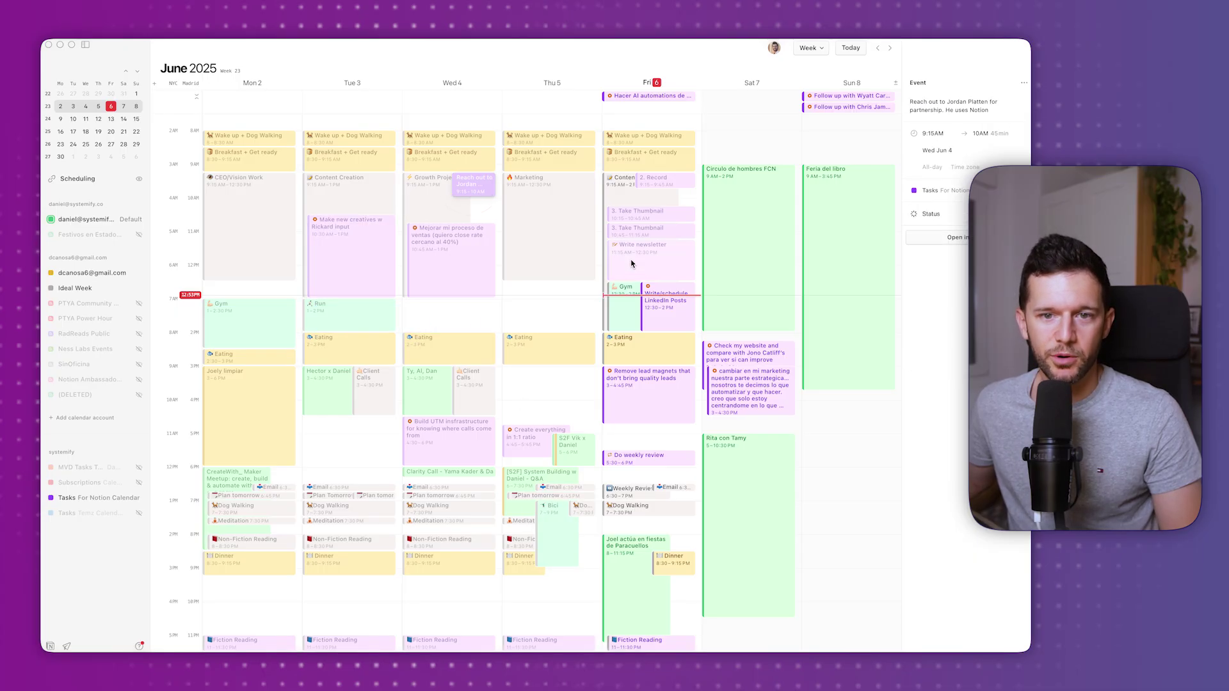
click(645, 268)
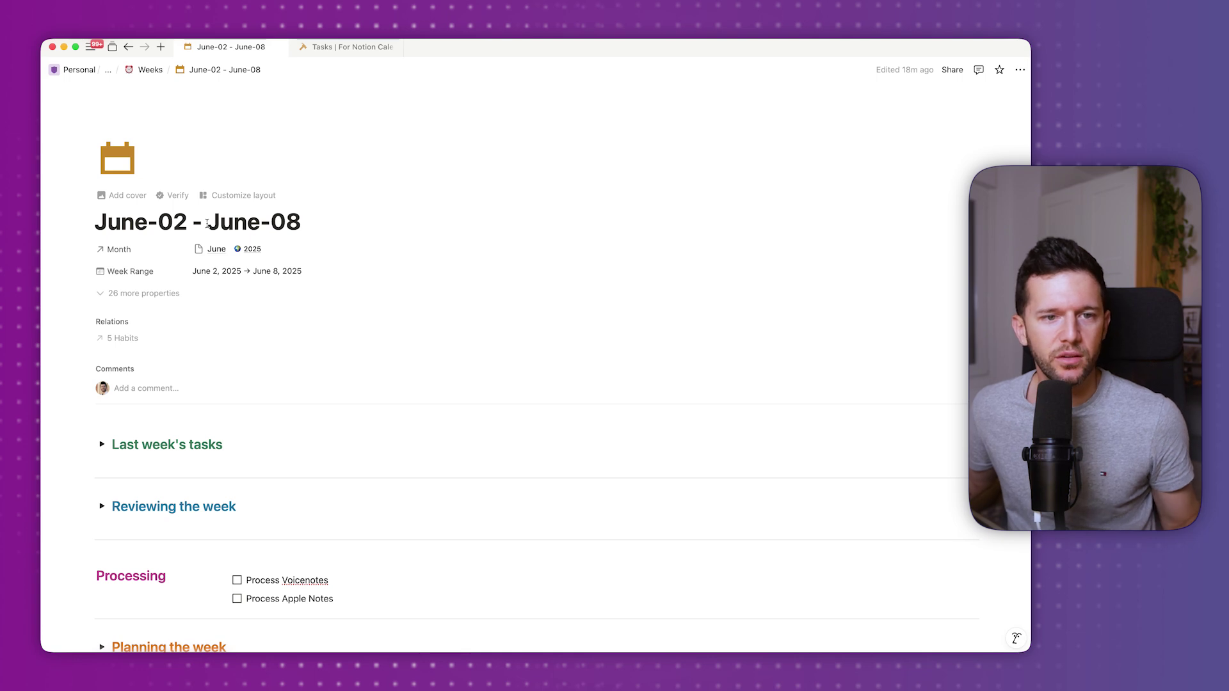
Expand, examine and collapse the Last week's tasks and Reviewing the week sections of the June-02 - June-08 page in Notion.
scroll(98, 226, down, 5)
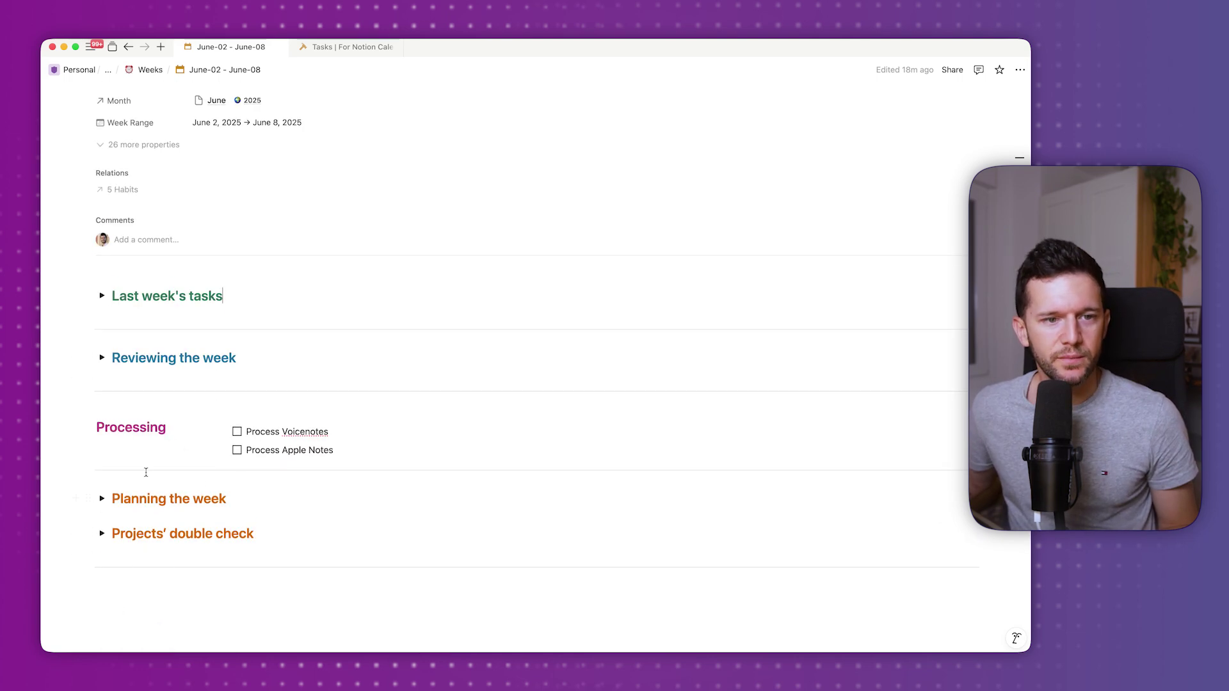
click(137, 296)
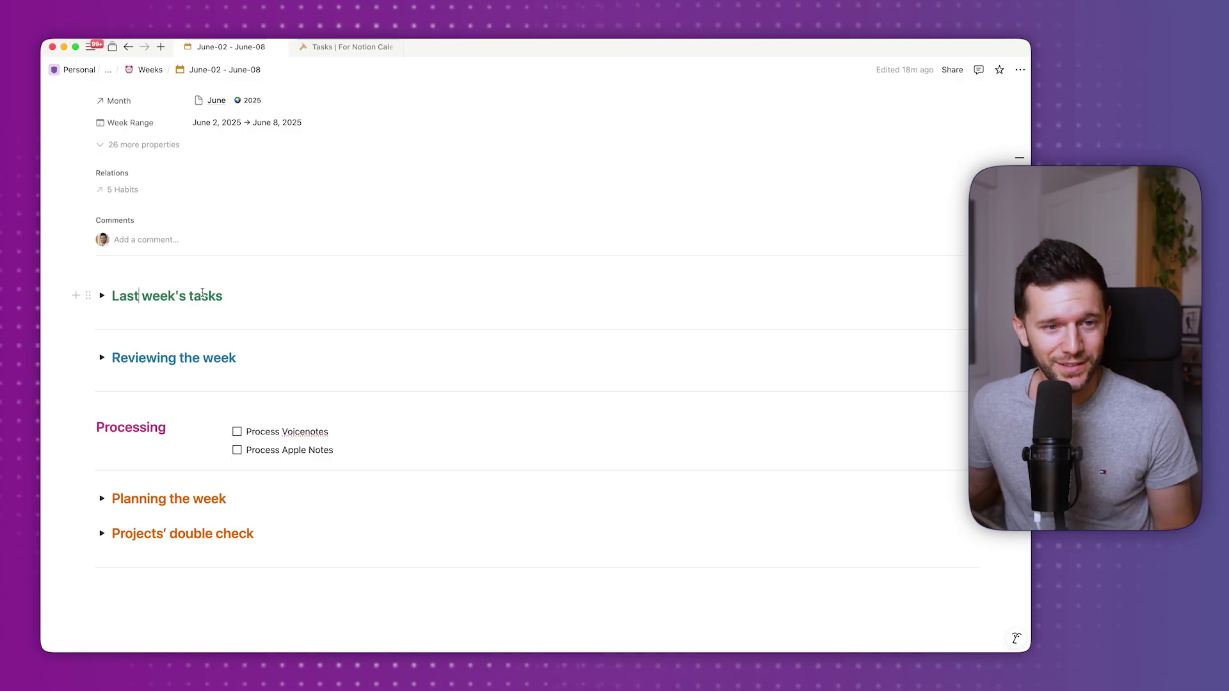
click(103, 295)
scroll(141, 282, down, 2)
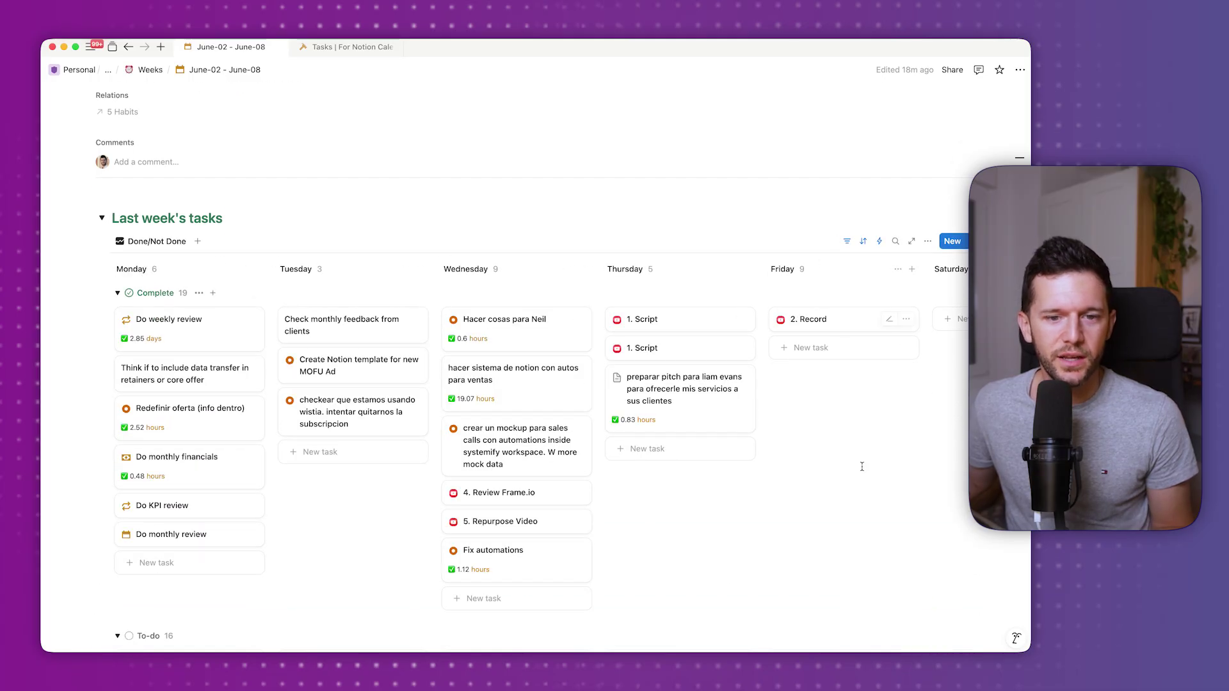
click(101, 218)
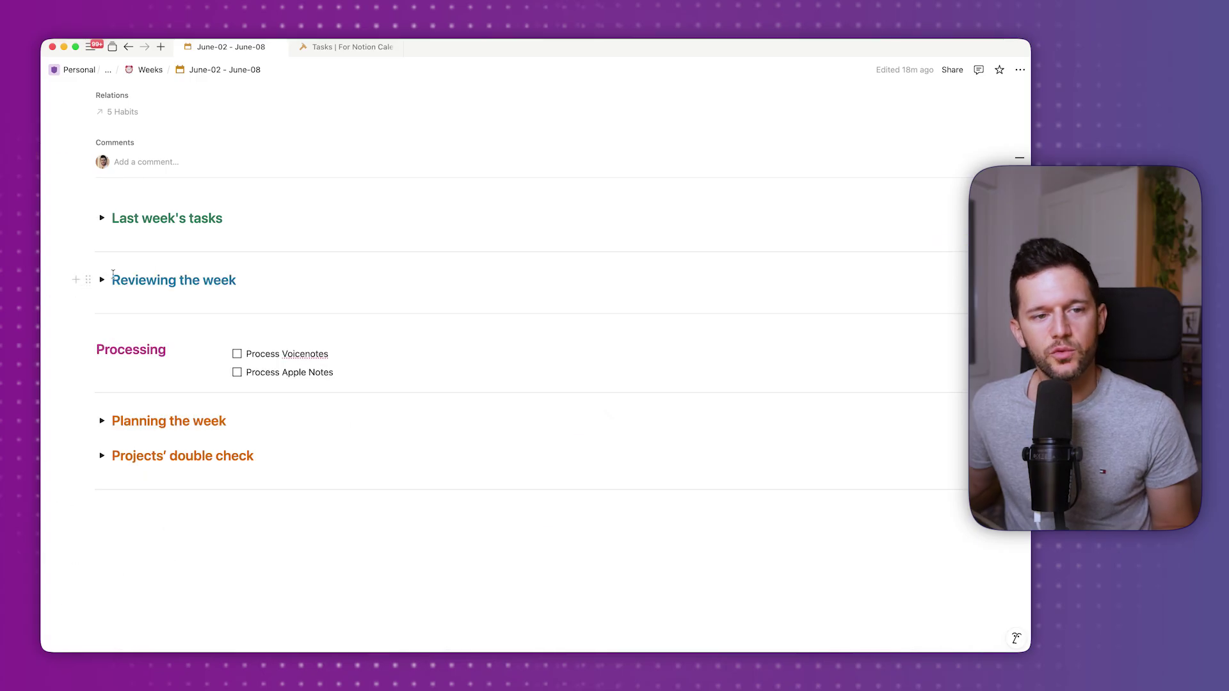
click(102, 280)
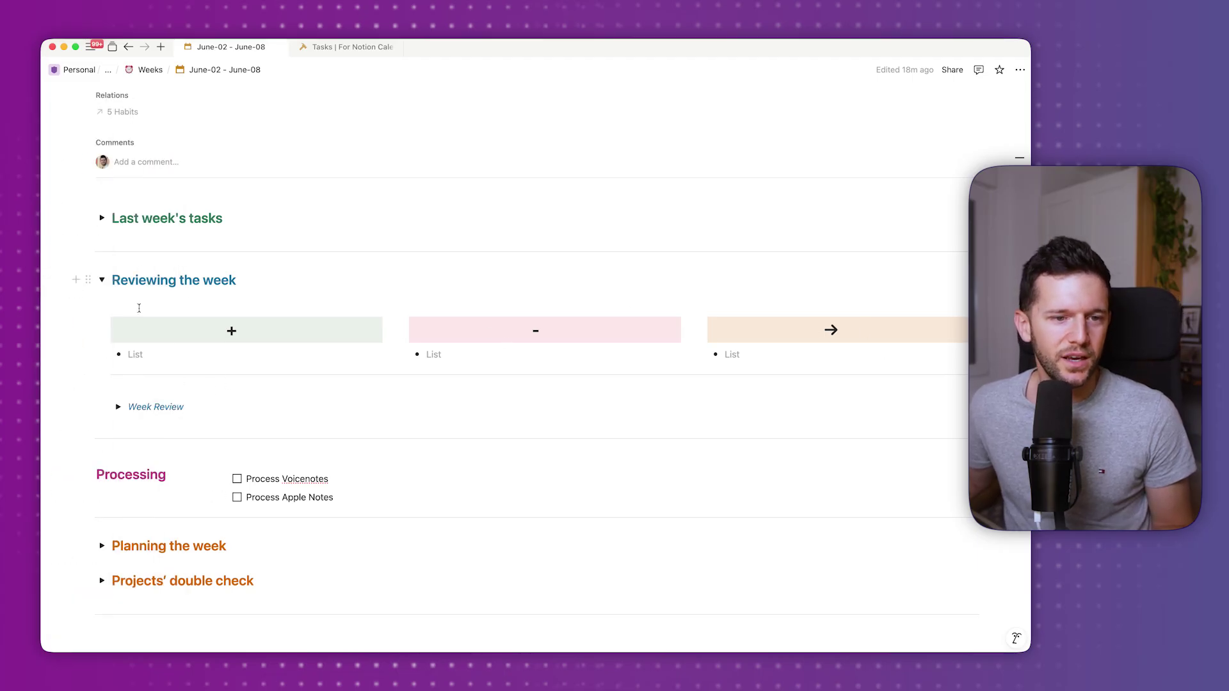
click(101, 280)
Expand Planning the week and schedule the "Planificar Segovia + Granja Escuela" task on Monday, June 2 in the calendar.
click(102, 407)
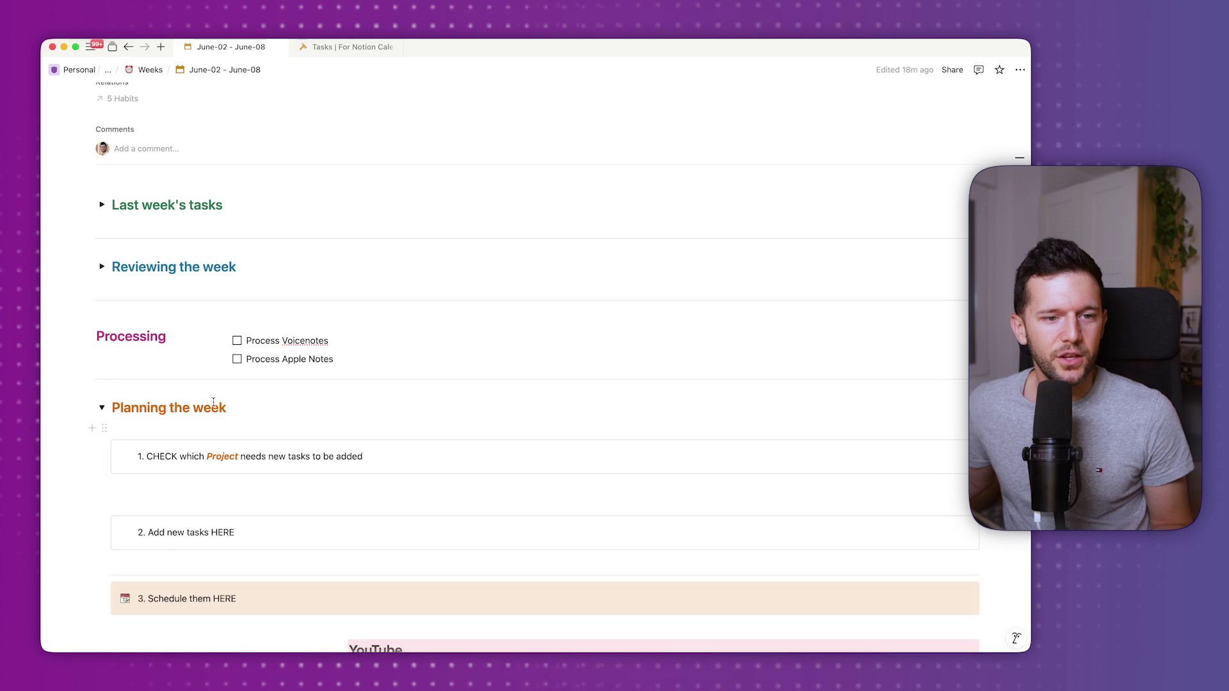
scroll(225, 410, down, 8)
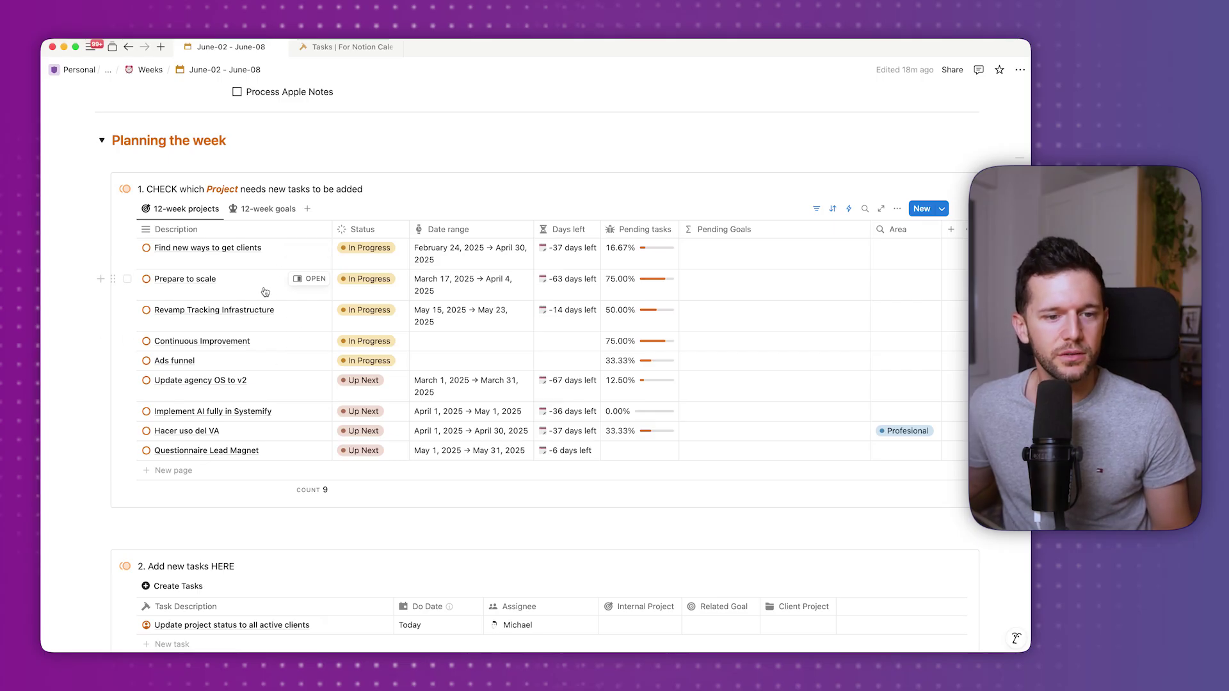
scroll(265, 292, down, 5)
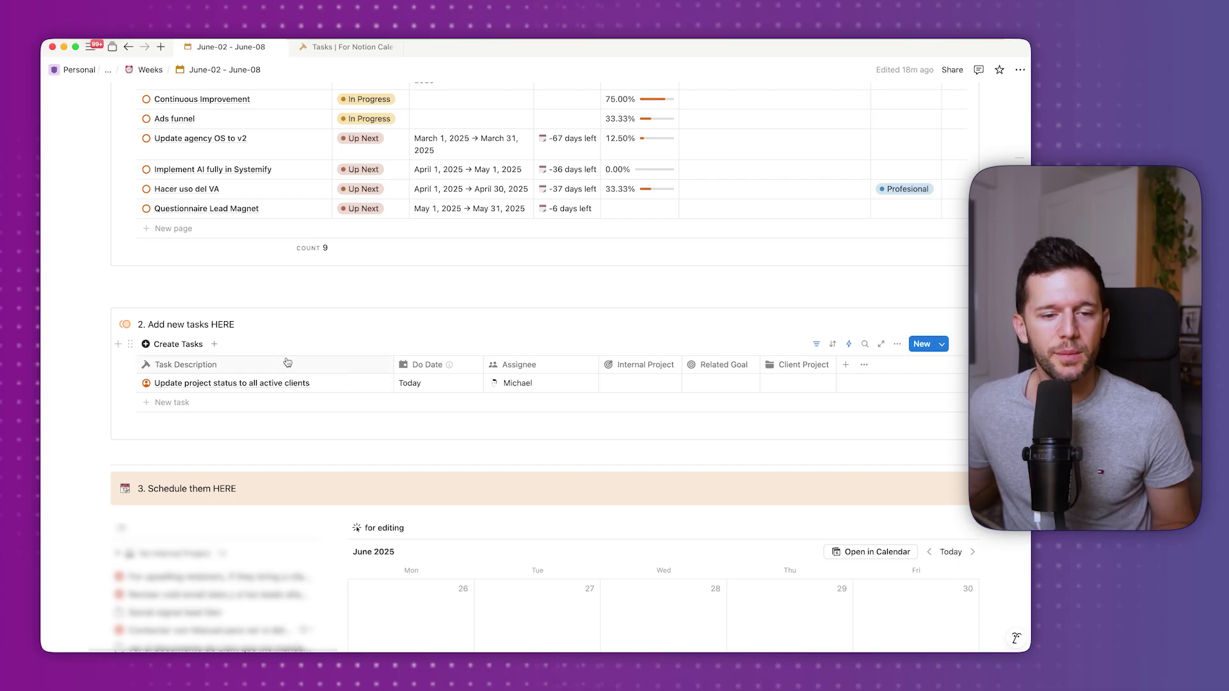
scroll(297, 368, down, 6)
scroll(288, 364, down, 2)
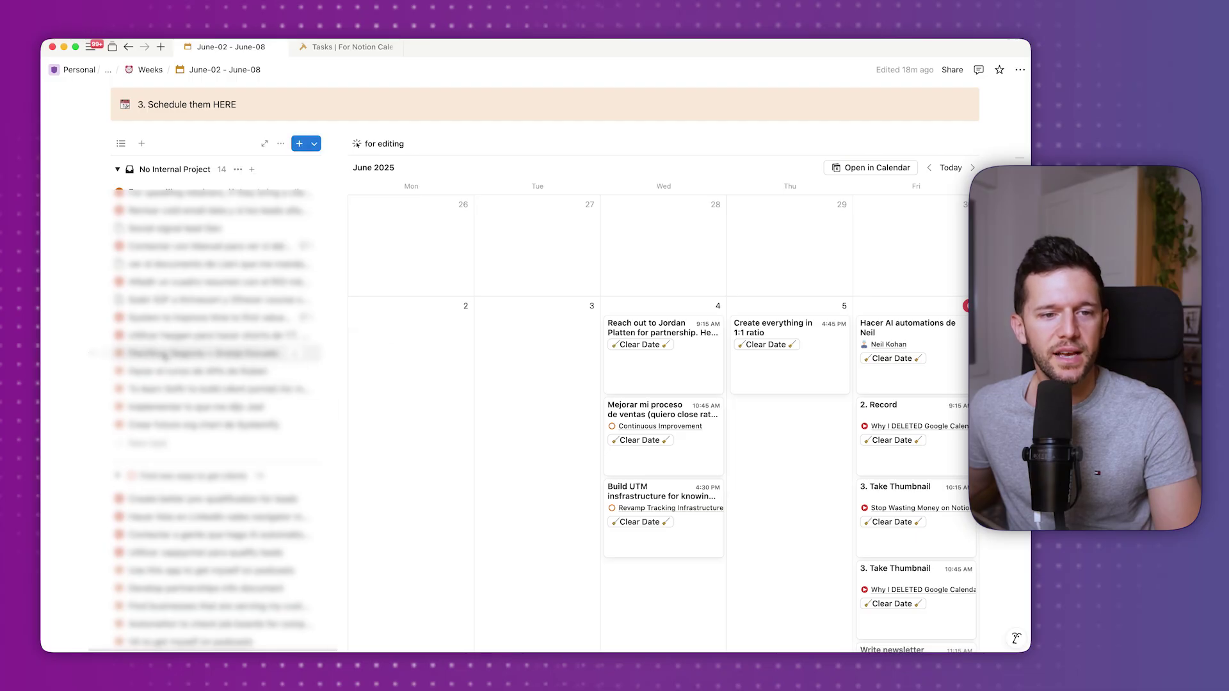
drag(160, 354, 412, 349)
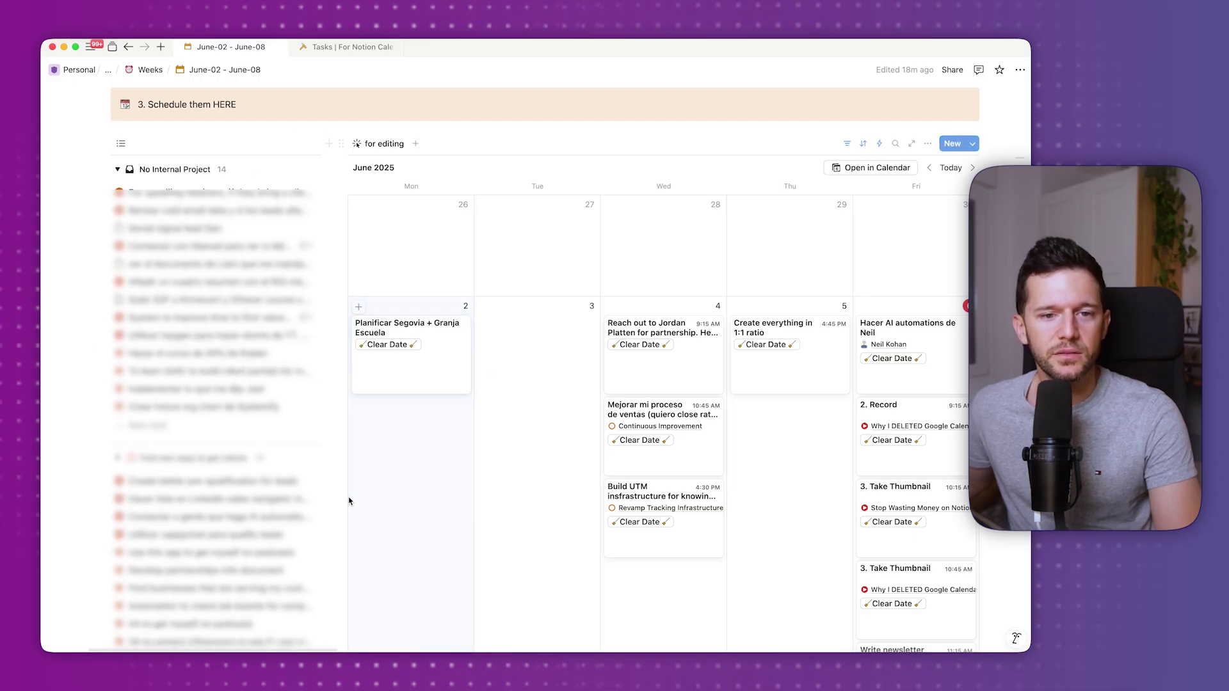
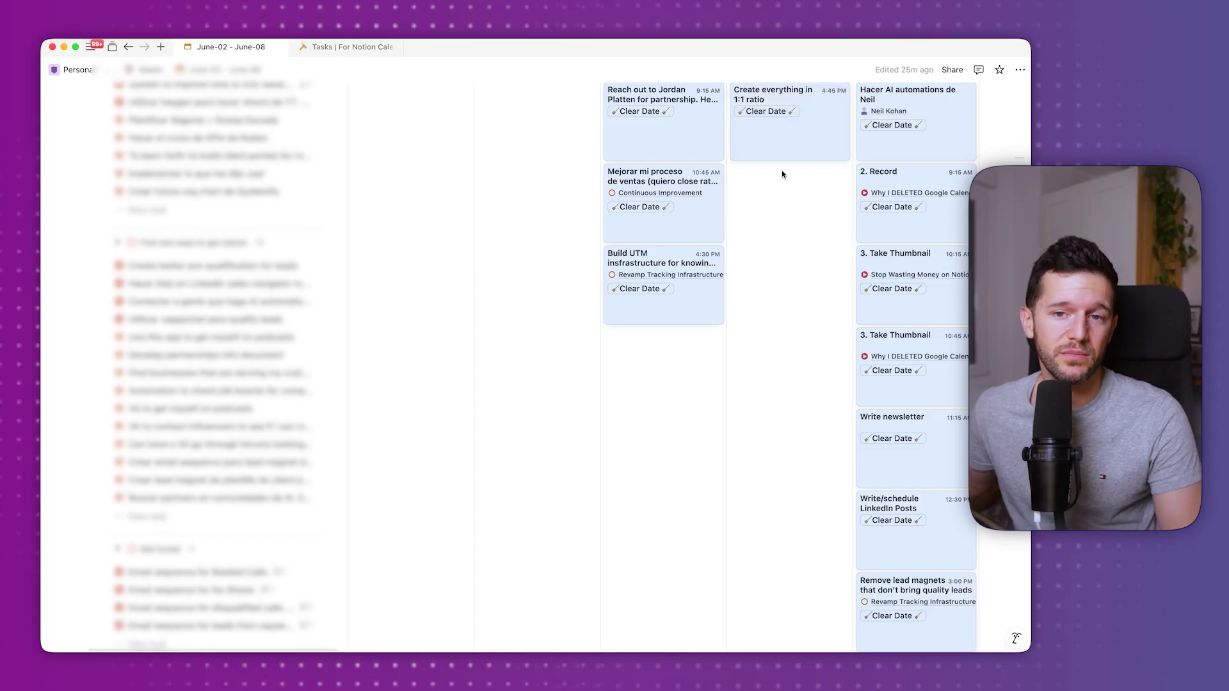
Select all tasks scheduled in the week of June 2 and reschedule them together to Monday, June 9.
click(778, 186)
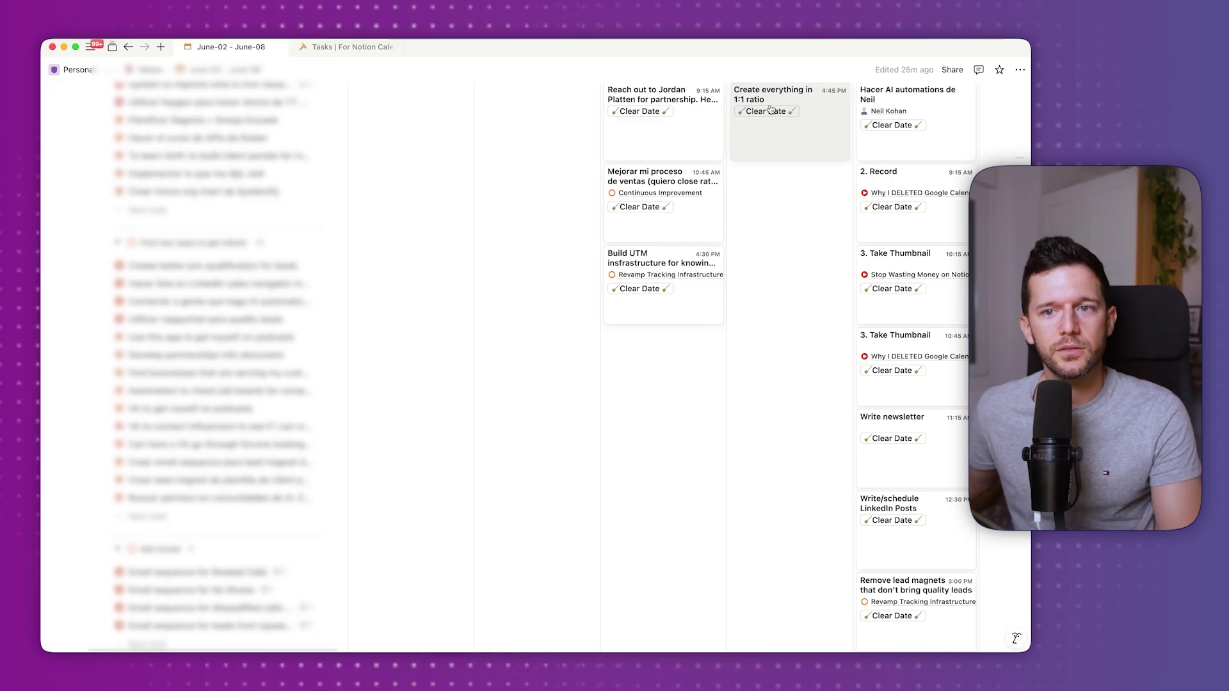
scroll(771, 110, down, 5)
drag(1008, 640, 678, 359)
scroll(842, 355, up, 6)
scroll(678, 444, down, 10)
drag(958, 304, 444, 513)
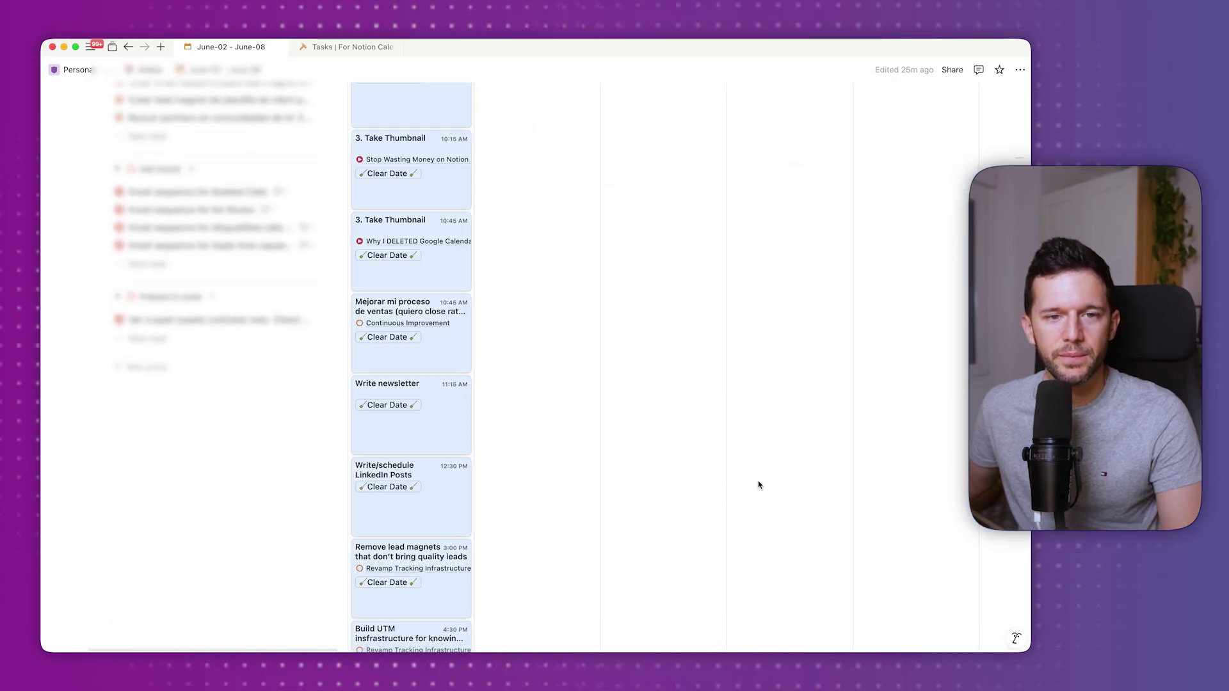
scroll(540, 266, up, 5)
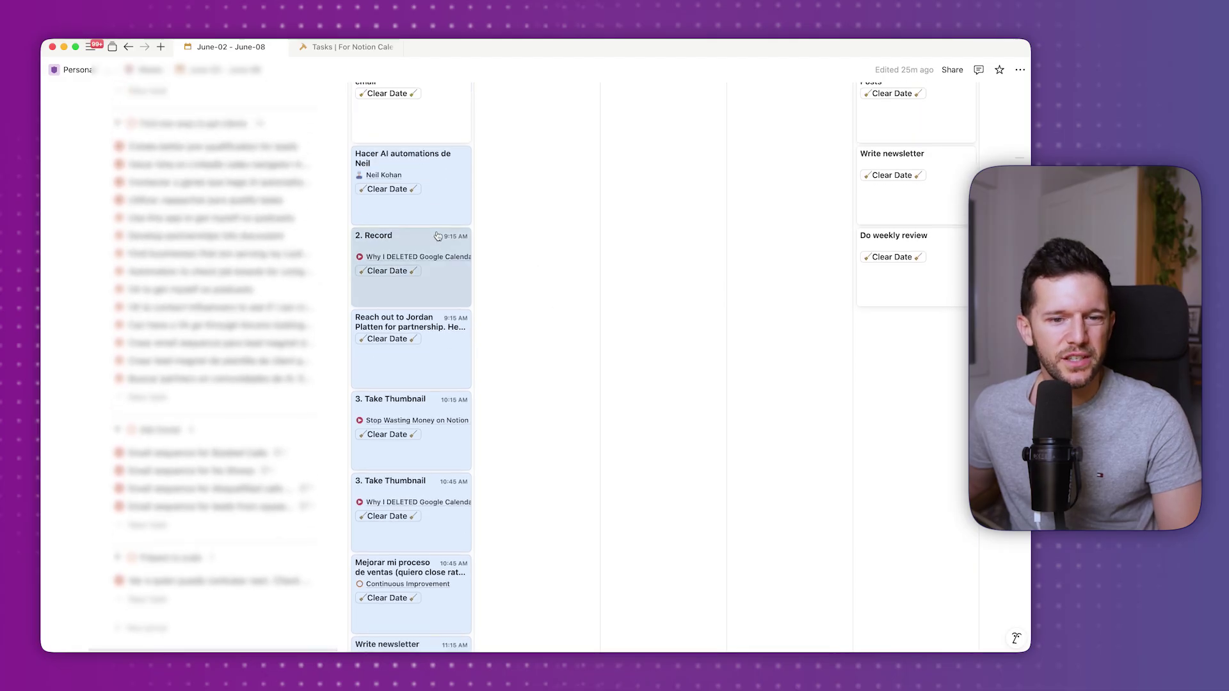
scroll(499, 384, up, 4)
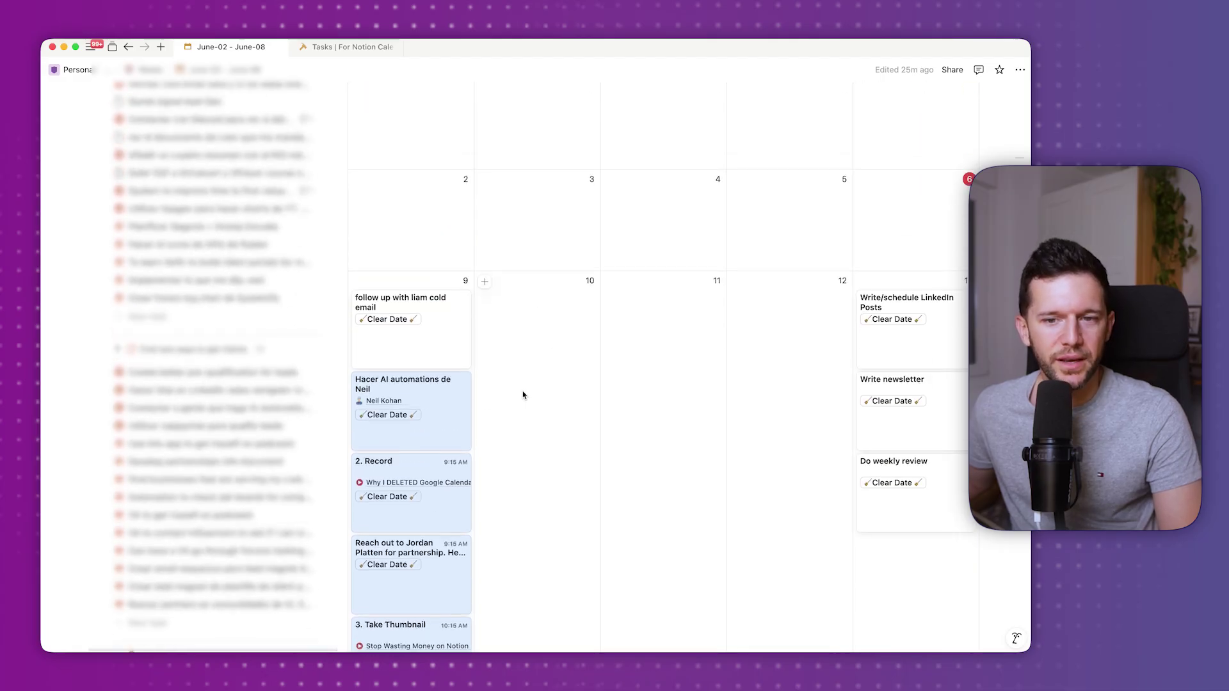
click(527, 371)
Switch to Notion Calendar and move Monday, June 9's timed tasks into the early morning, with Write newsletter starting at 4:30 AM.
mouse_move(367, 648)
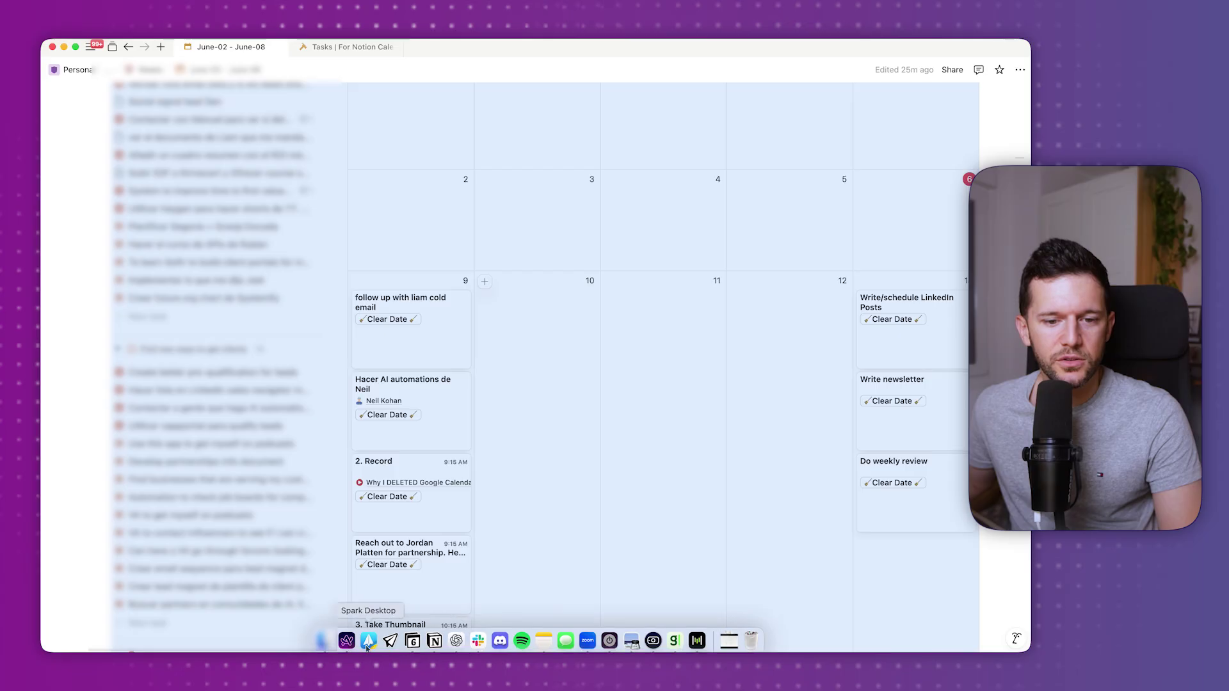
click(413, 641)
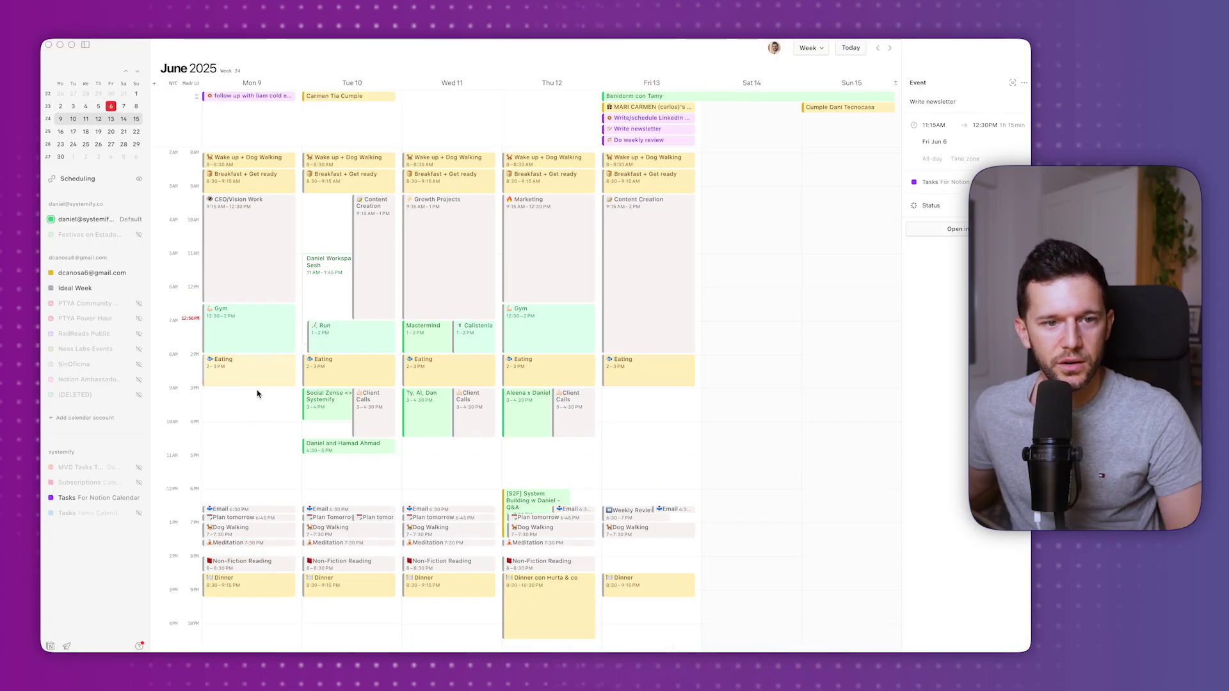
scroll(258, 365, up, 3)
drag(251, 313, 255, 168)
drag(250, 390, 260, 241)
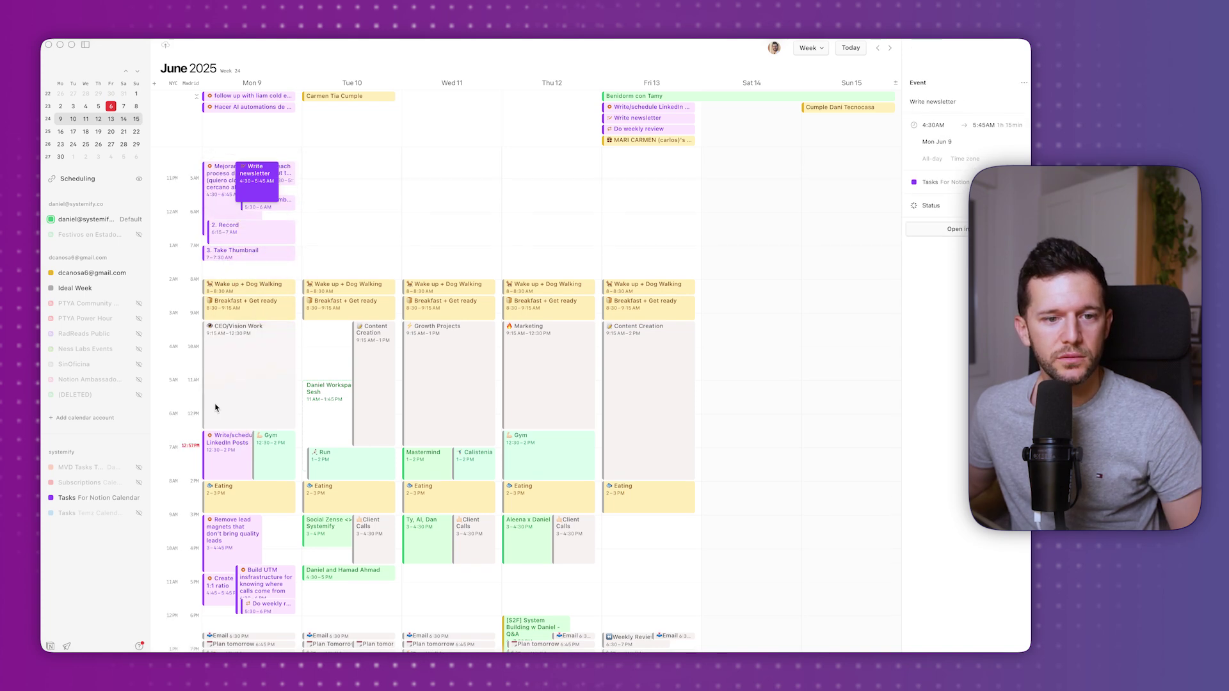
scroll(187, 446, down, 3)
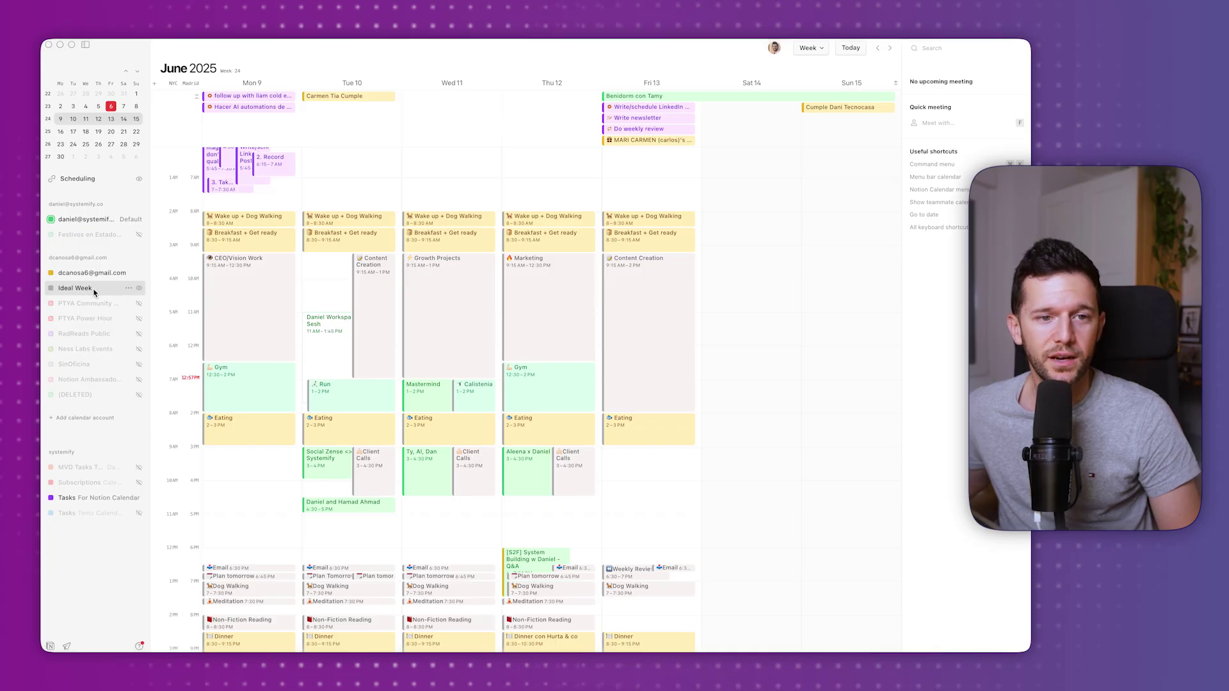
Inspect the Monday-to-Friday Ideal Week blocks for CEO/Vision Work, Content Creation, Growth Projects and Marketing.
click(247, 296)
click(368, 295)
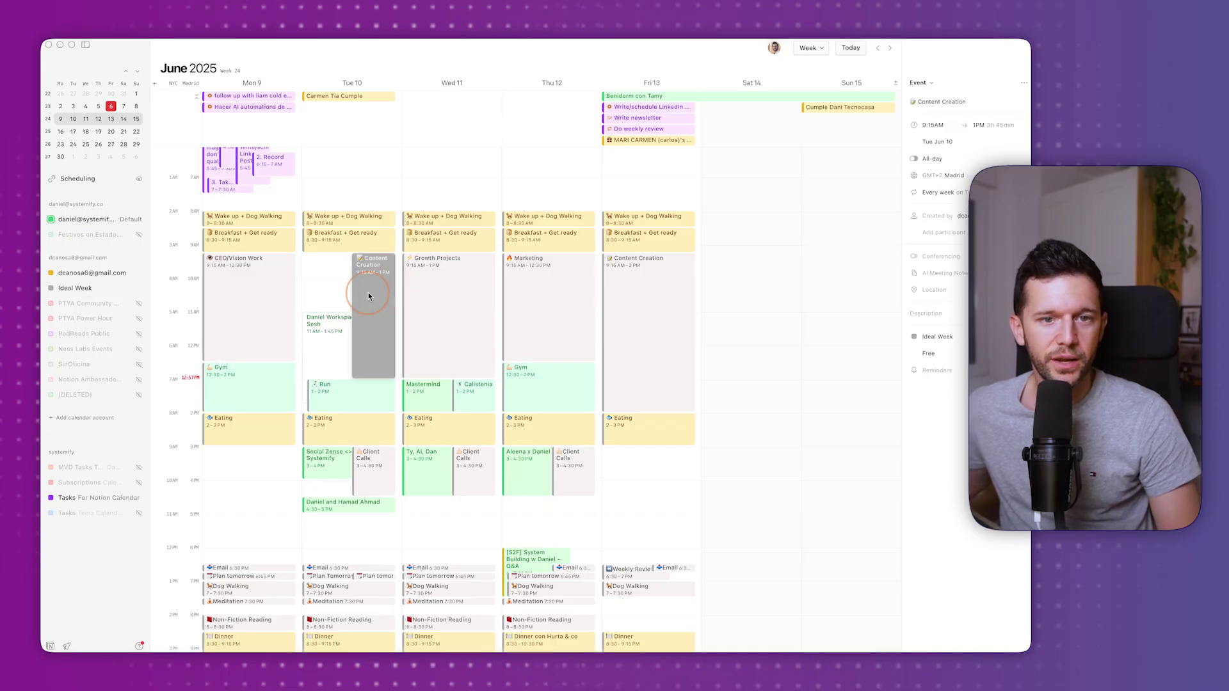
click(454, 304)
click(548, 320)
click(666, 340)
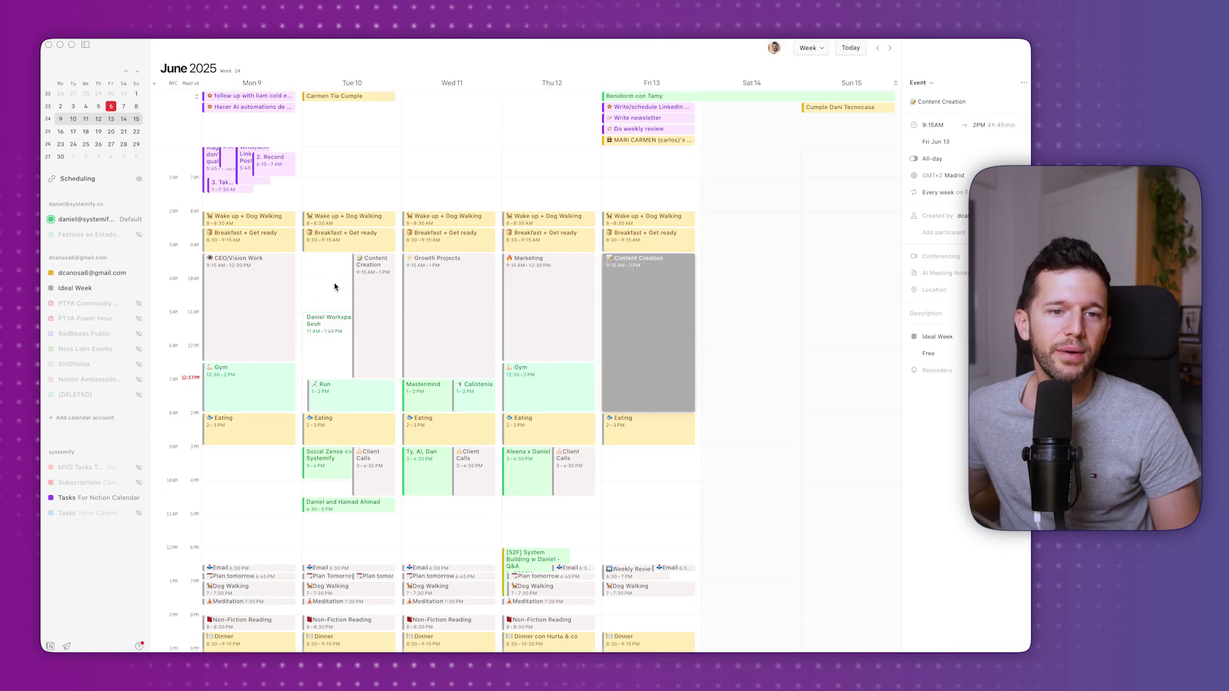
Go through each weekday's main Ideal Week block once more, from Monday's CEO/Vision Work to Friday's Content Creation.
click(277, 284)
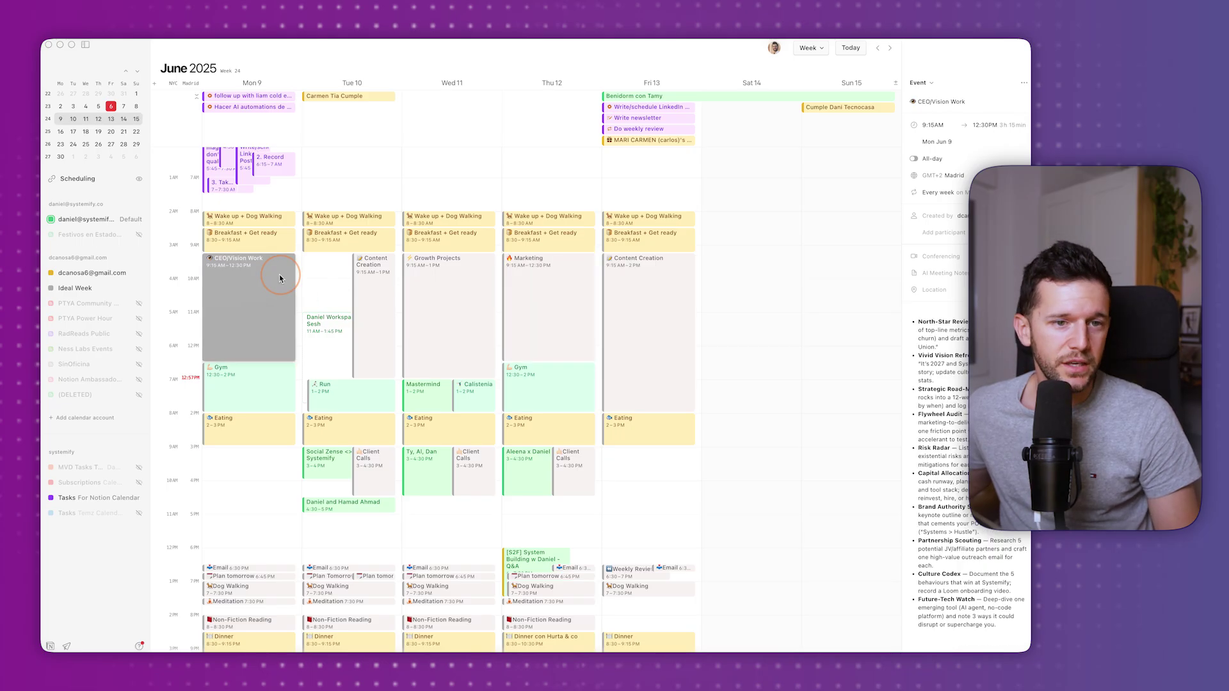
click(391, 297)
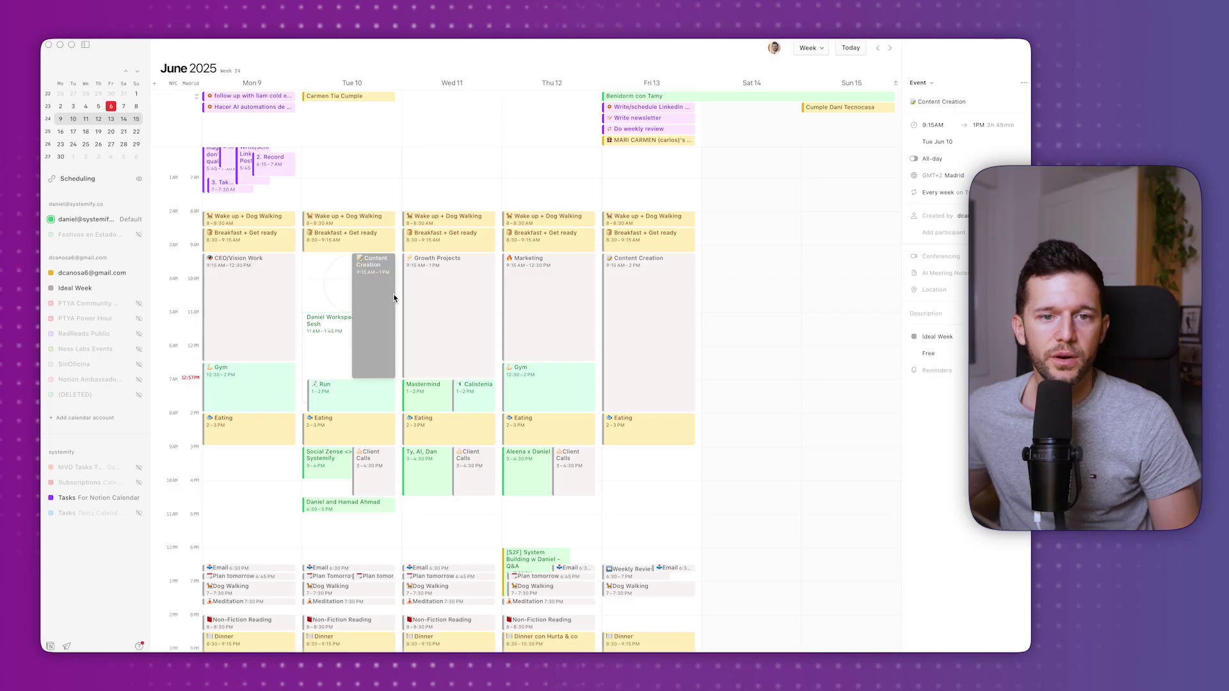
click(452, 314)
click(576, 349)
click(655, 312)
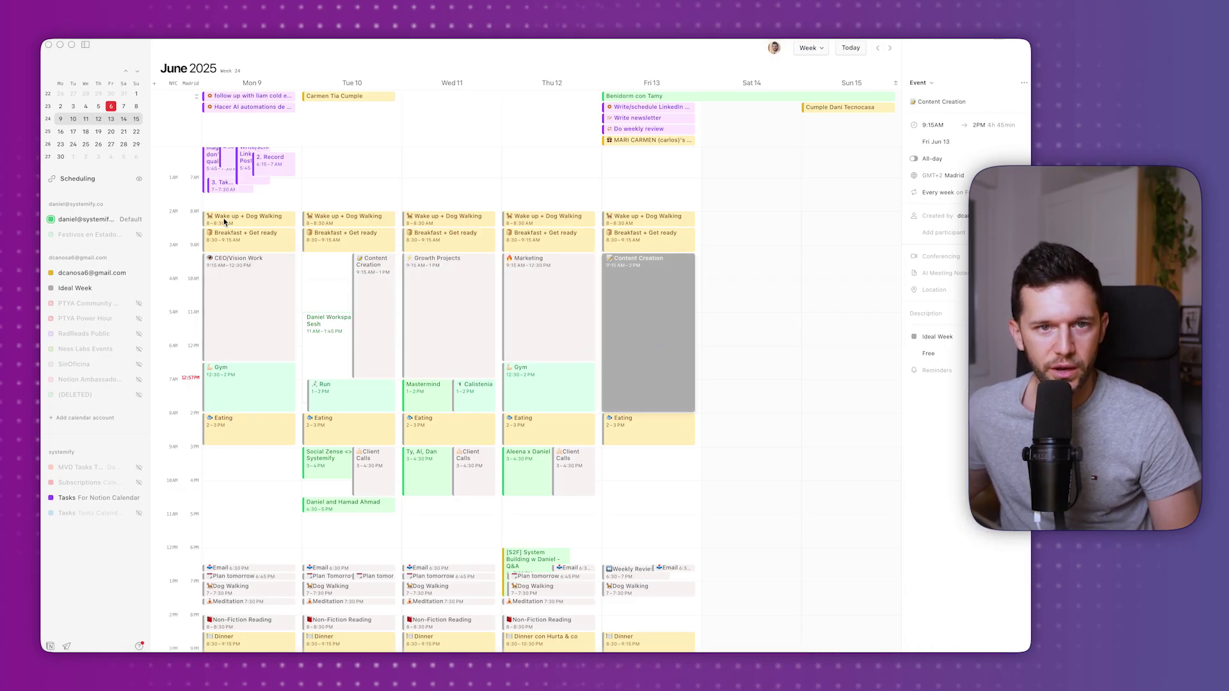
key(Escape)
Schedule 2. Record at 9:15 AM and 3. Take Thumbnail at 10 AM on Friday, June 13, and the Build UTM task Wednesday at 9:15 AM.
scroll(294, 241, up, 5)
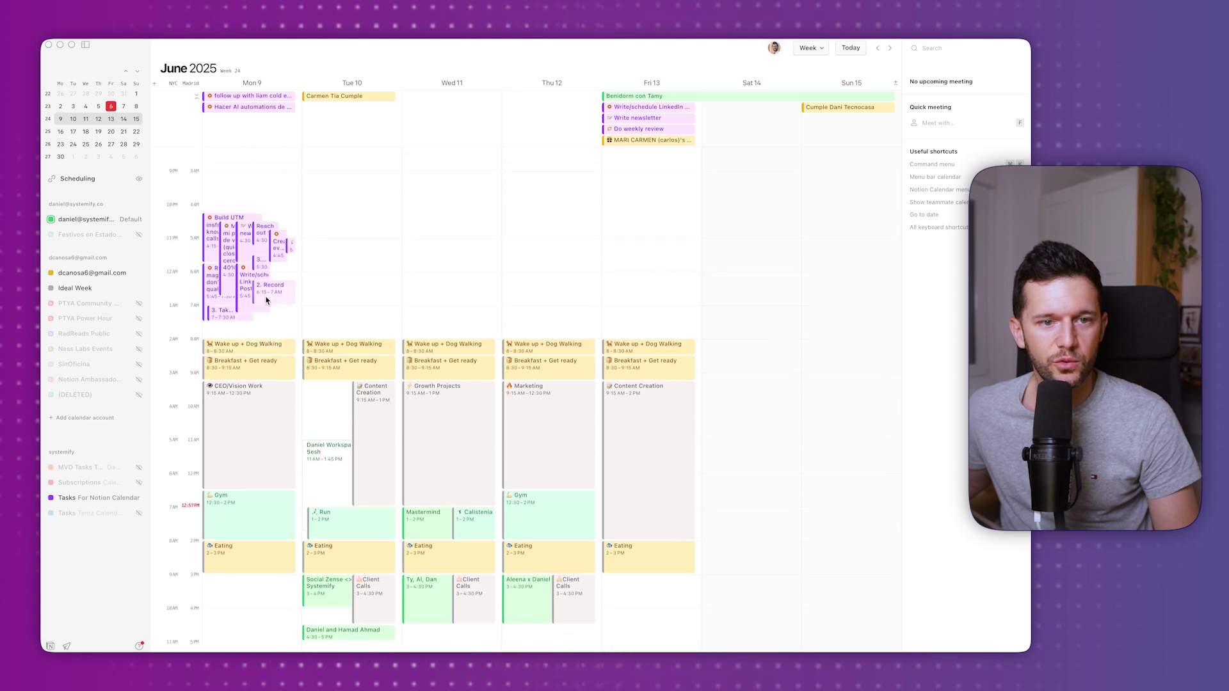
drag(263, 295, 660, 396)
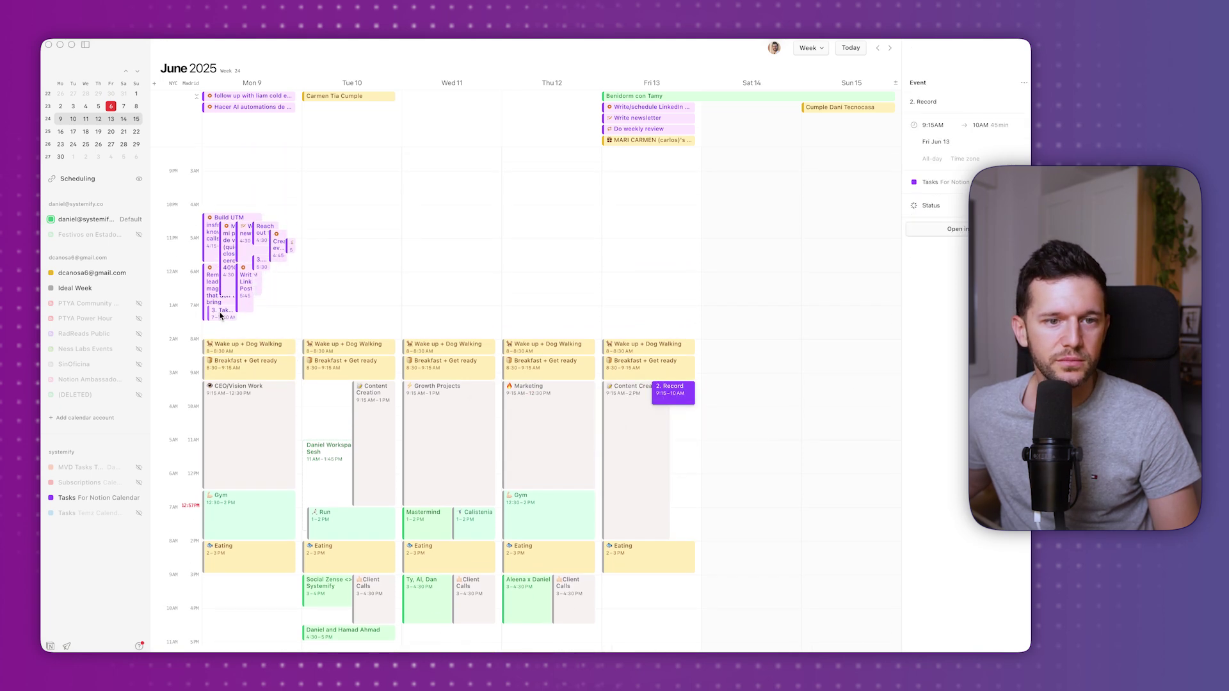
drag(220, 315, 634, 414)
click(379, 299)
drag(213, 242, 422, 407)
click(375, 263)
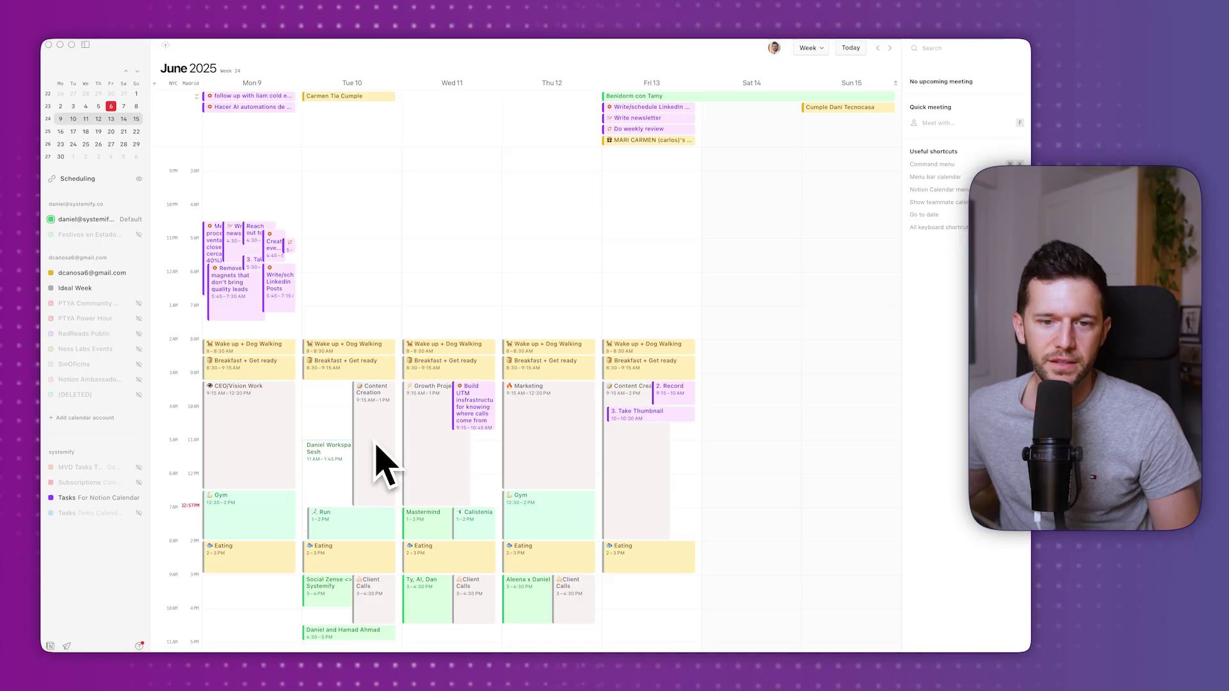
Switch to Notion and schedule the "Find businesses that are serving my customers" task on Tuesday, June 10.
key(super+Tab)
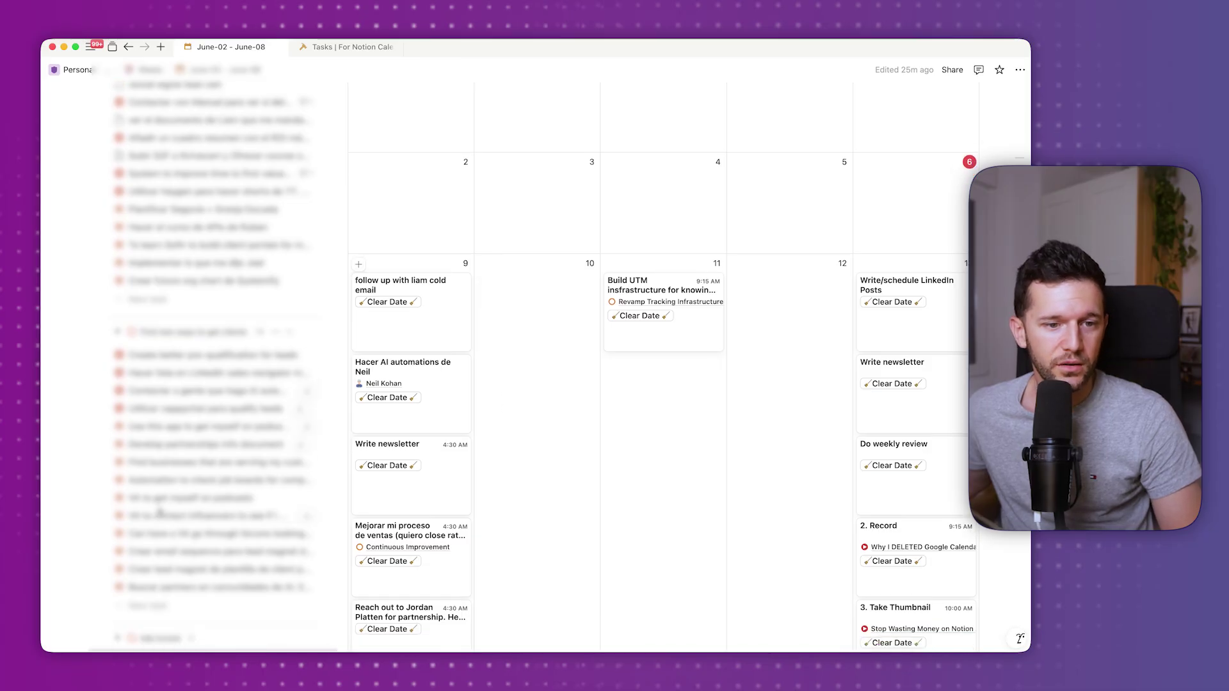
scroll(163, 473, down, 5)
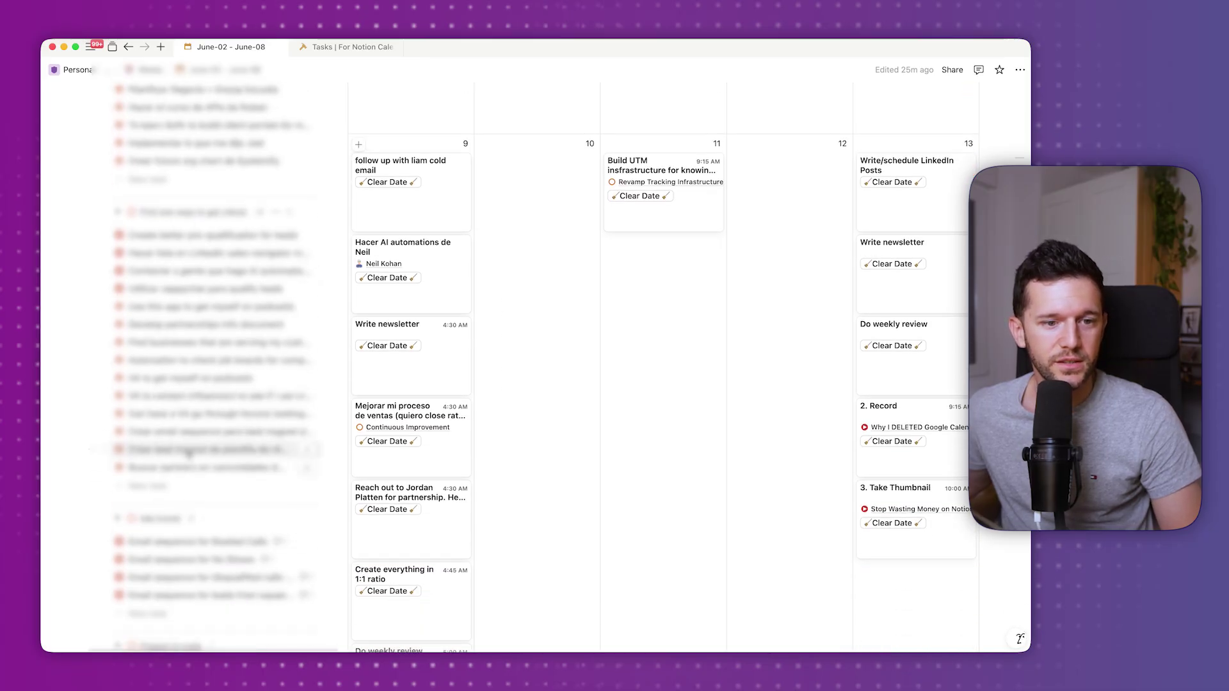
scroll(188, 454, down, 3)
scroll(188, 454, up, 4)
drag(192, 374, 557, 275)
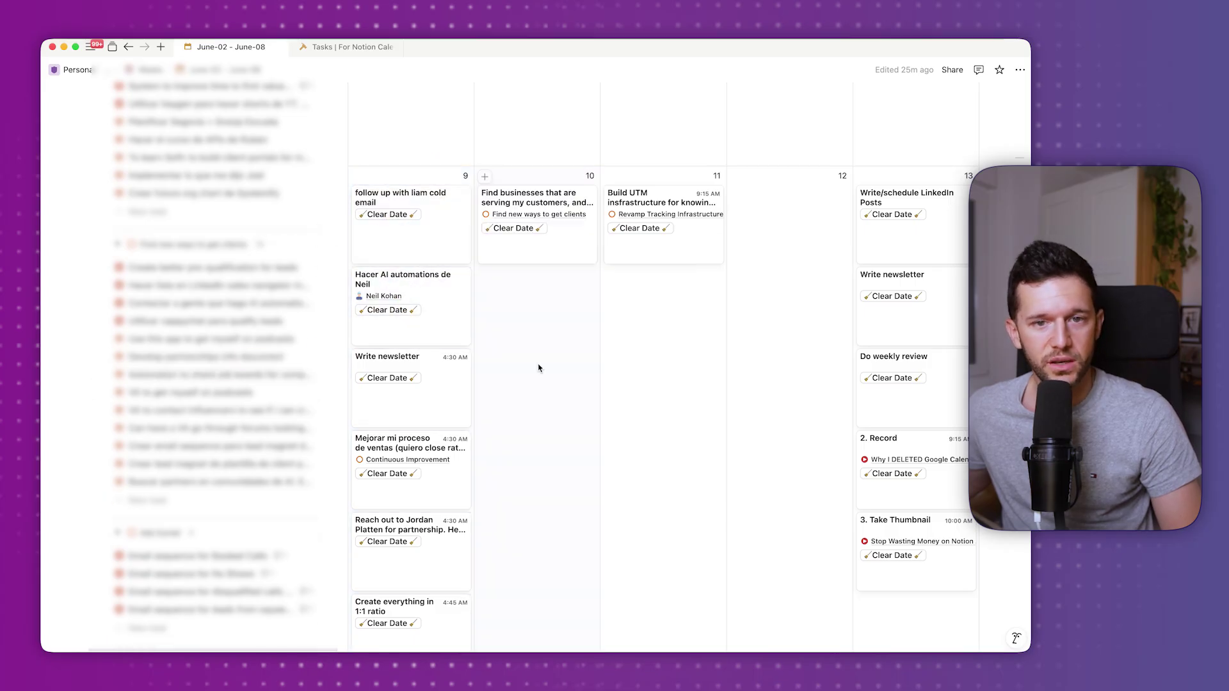
Switch to Notion Calendar and give the all-day "Find businesses" task a 9:15 AM start on Tuesday, June 10.
key(super+Tab)
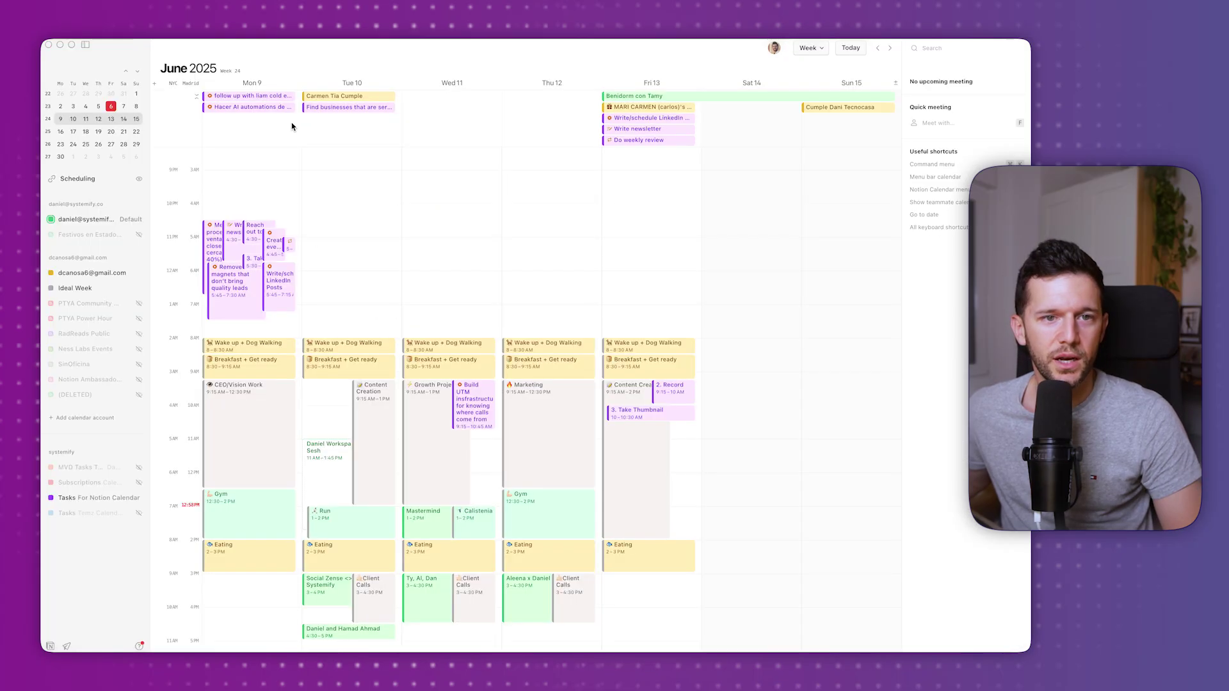
drag(346, 110, 361, 435)
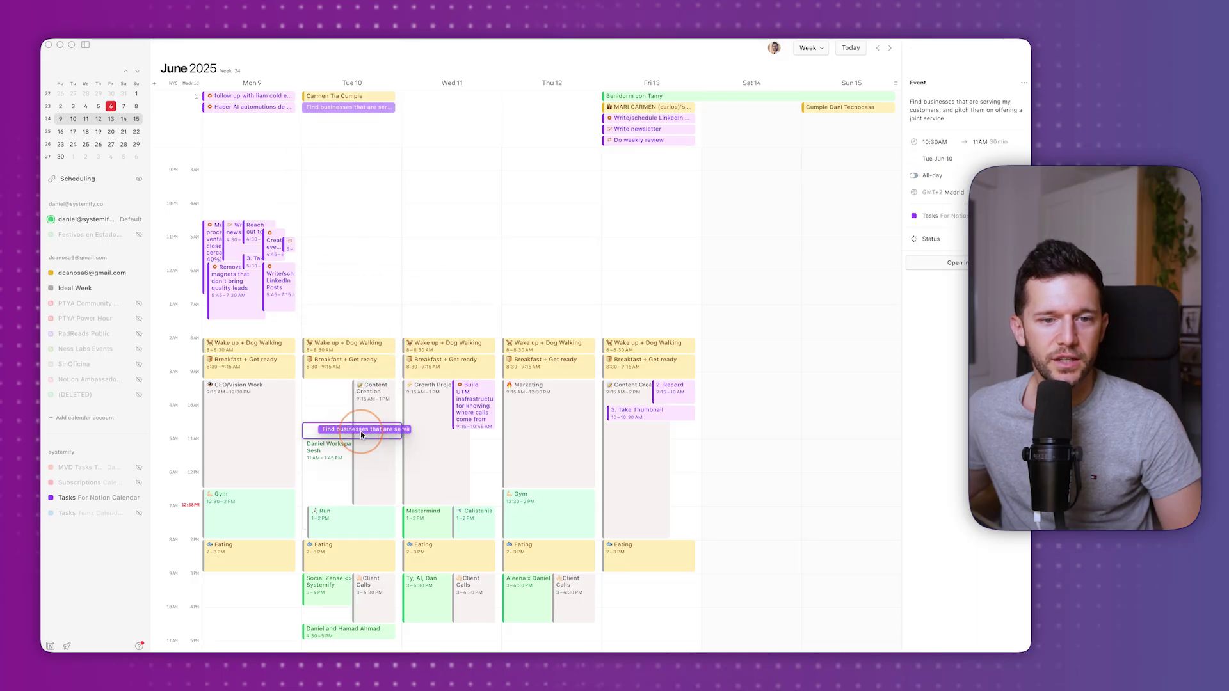
drag(350, 390, 352, 388)
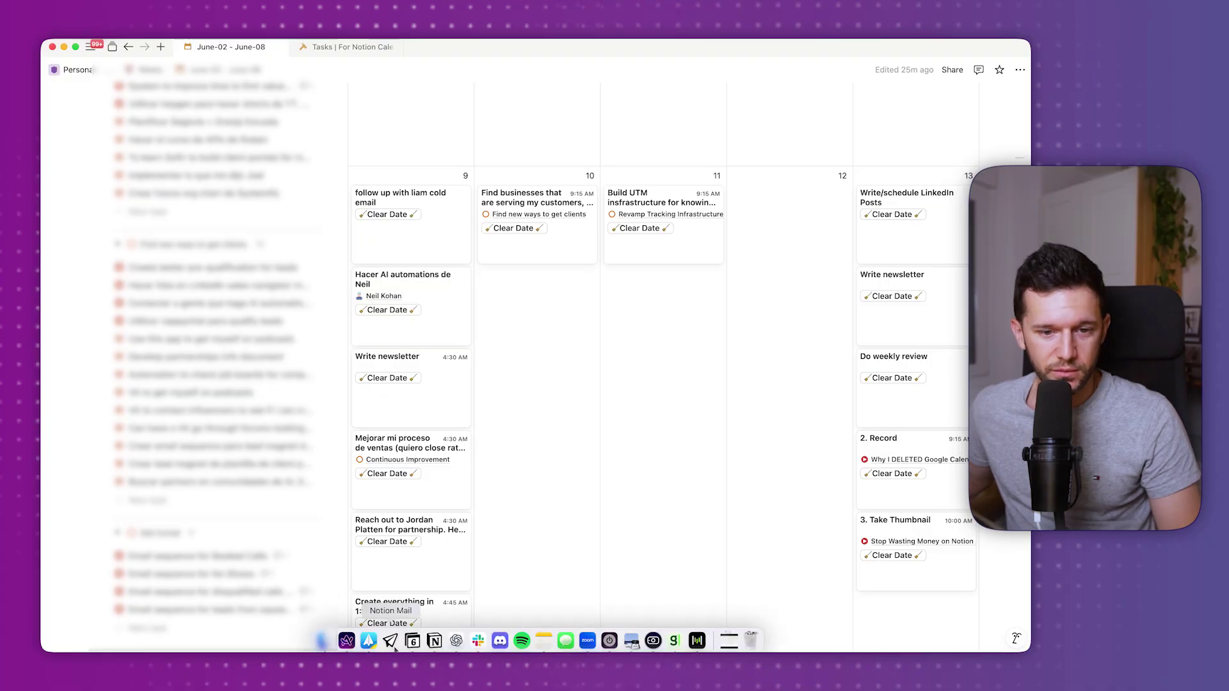
In Notion Calendar, move "Remove lead magnets that don't bring quality leads" to 9:15 AM on Monday, June 9 and set its status to In Progress.
click(409, 645)
click(236, 310)
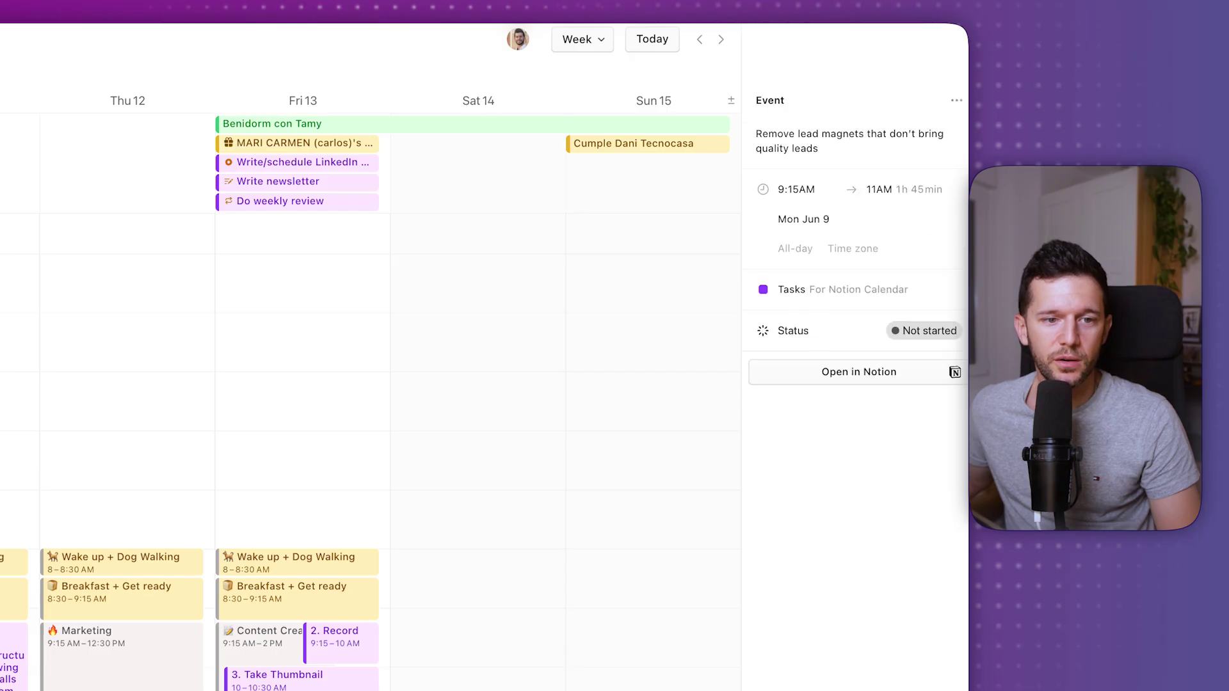
click(919, 333)
click(658, 479)
click(656, 499)
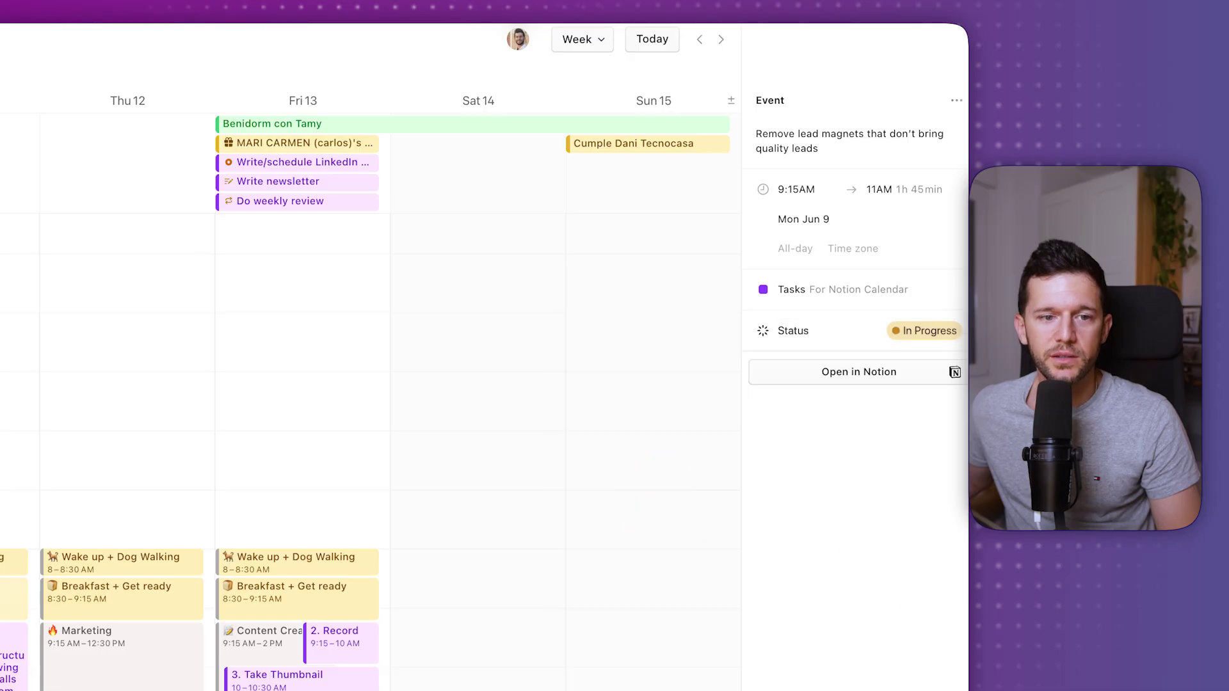
click(893, 331)
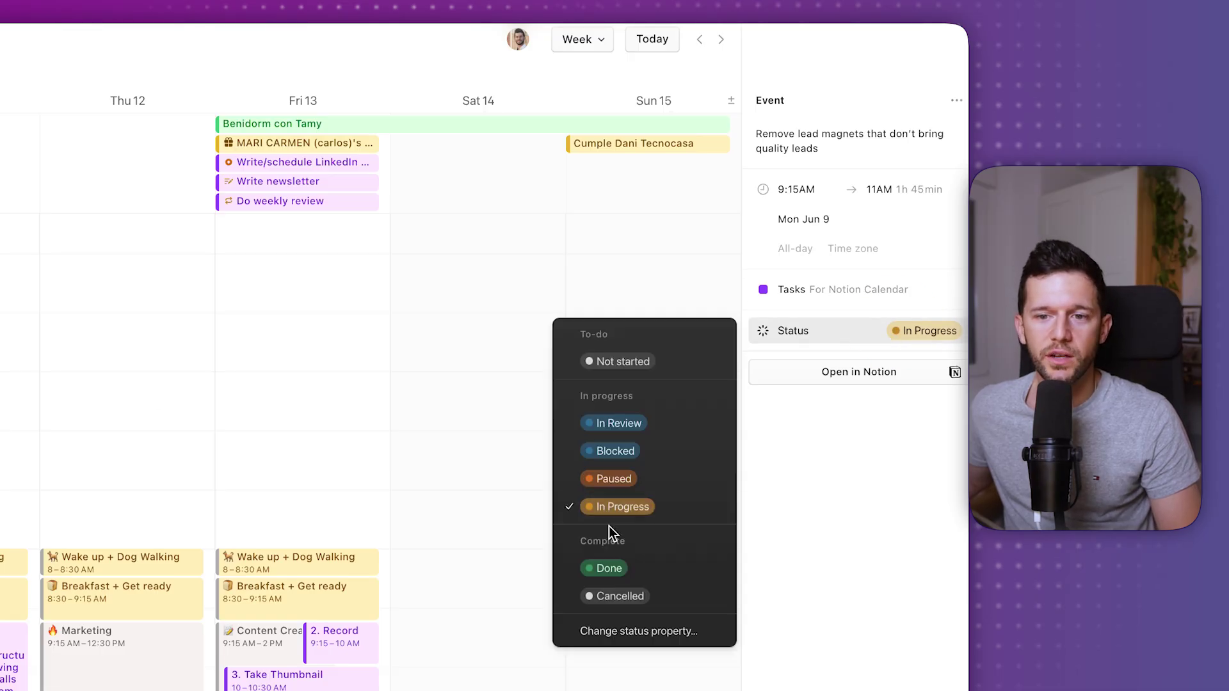
click(913, 639)
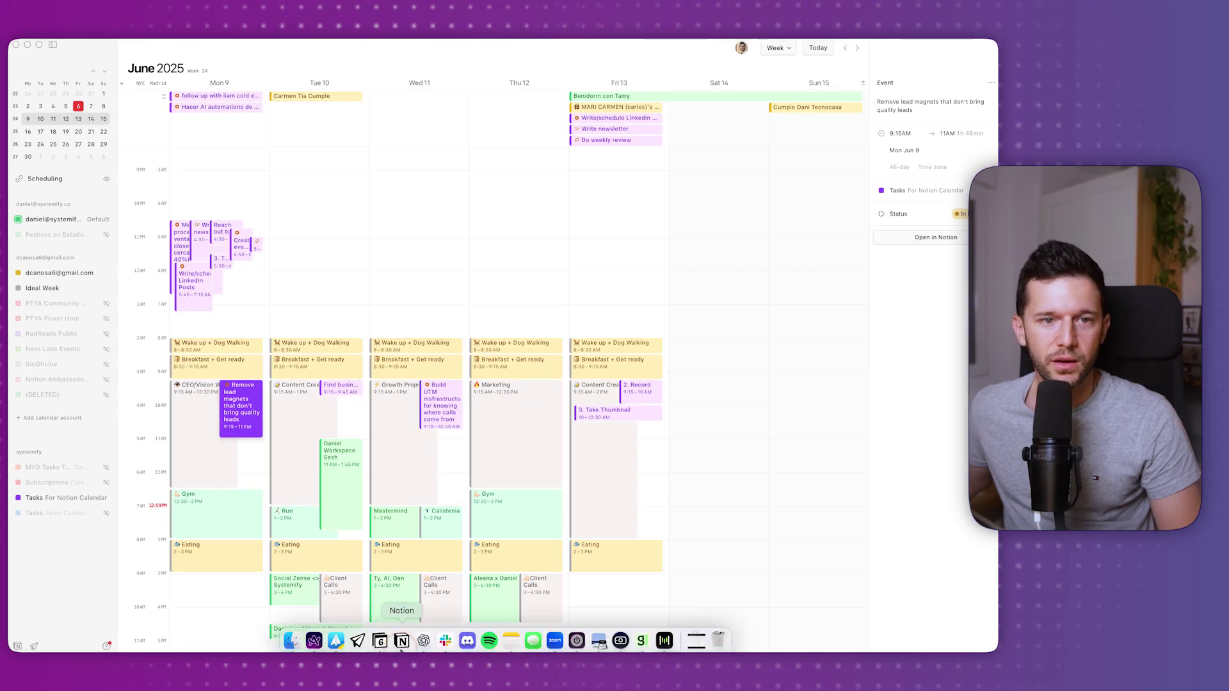
Switch to the Tasks database in Notion and examine the Status filter of the For Notion Calendar view.
click(590, 640)
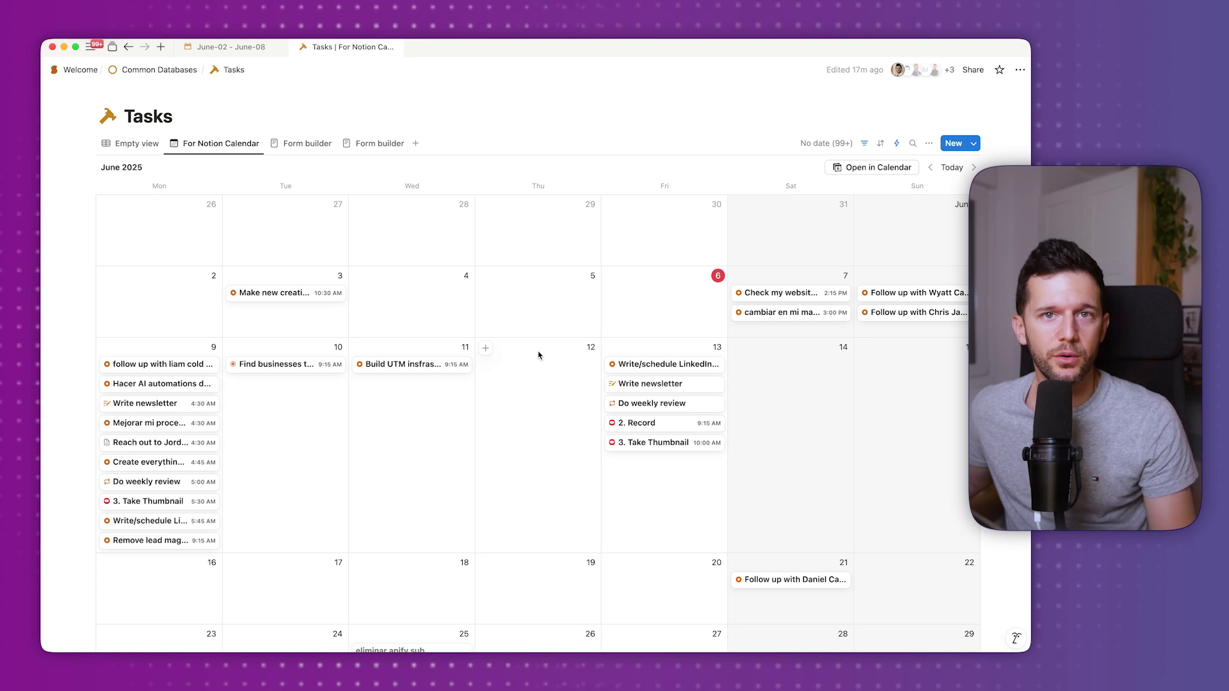
click(864, 143)
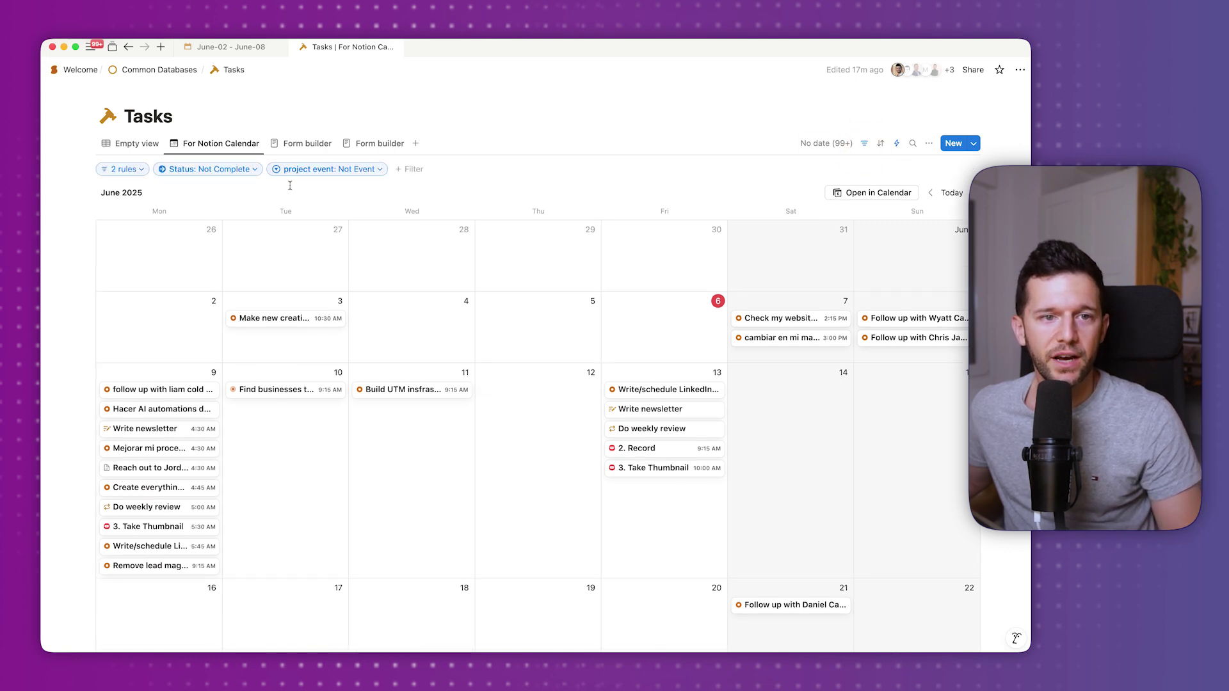
click(213, 171)
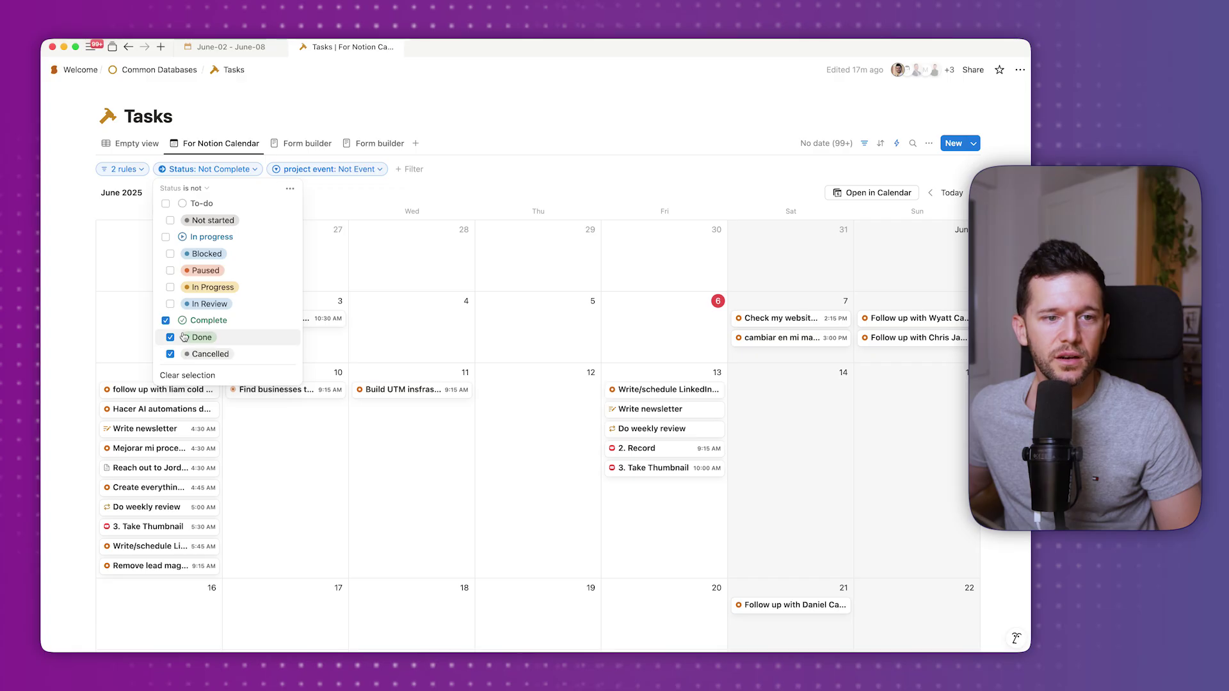
click(225, 173)
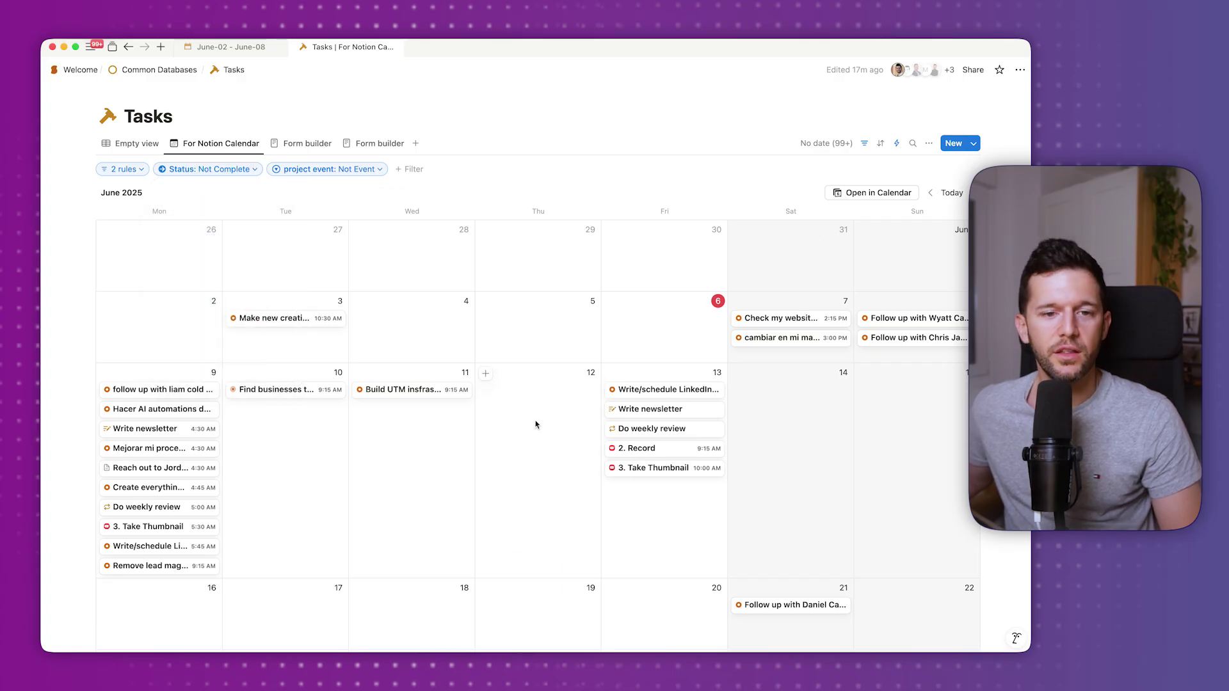
Switch back to Notion Calendar and review the daytime and evening schedule for the week of June 9.
key(super+Tab)
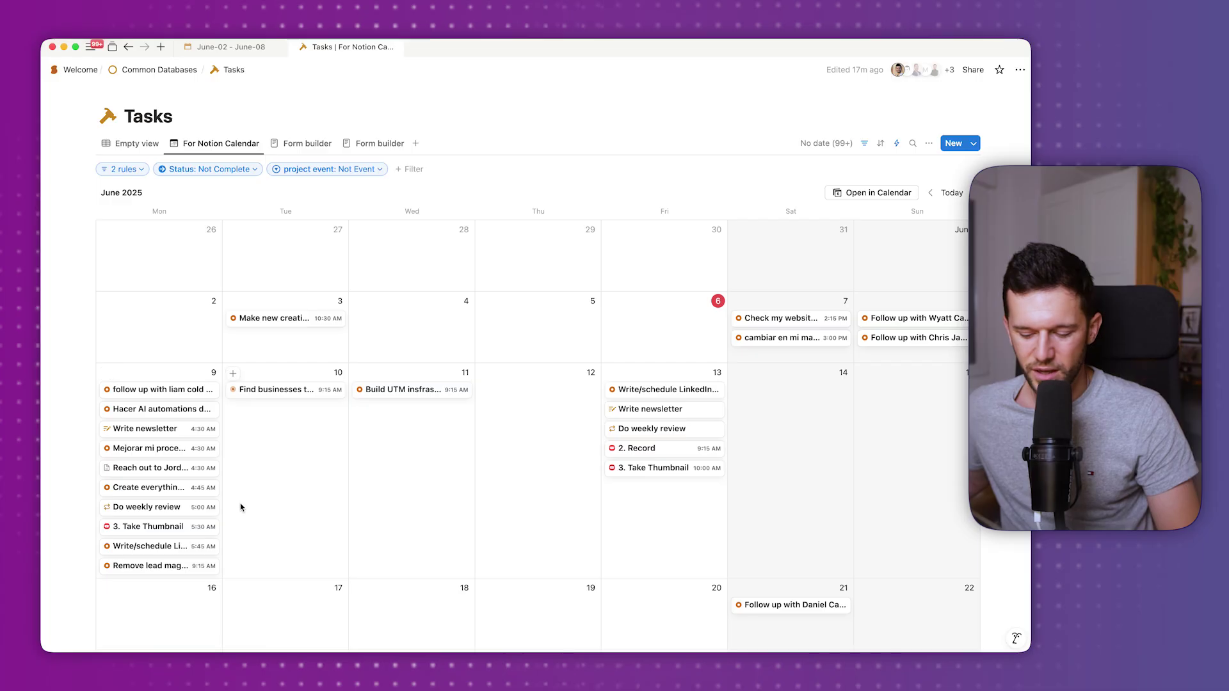
key(super+Tab)
scroll(344, 452, down, 3)
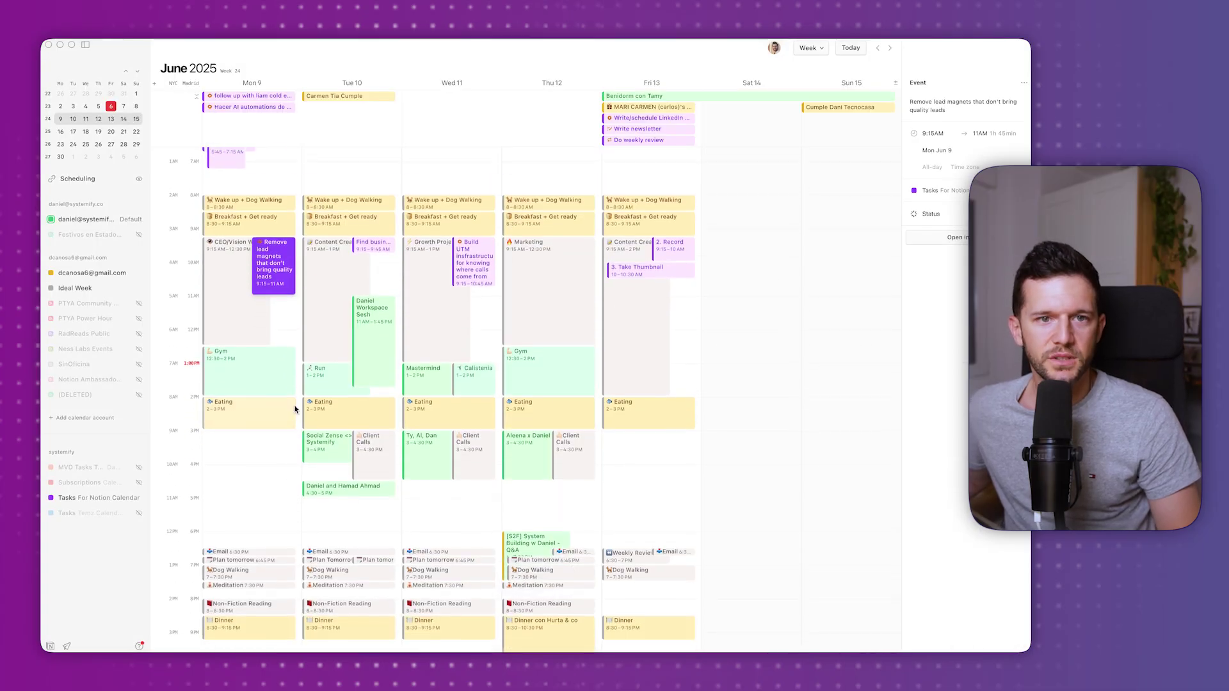